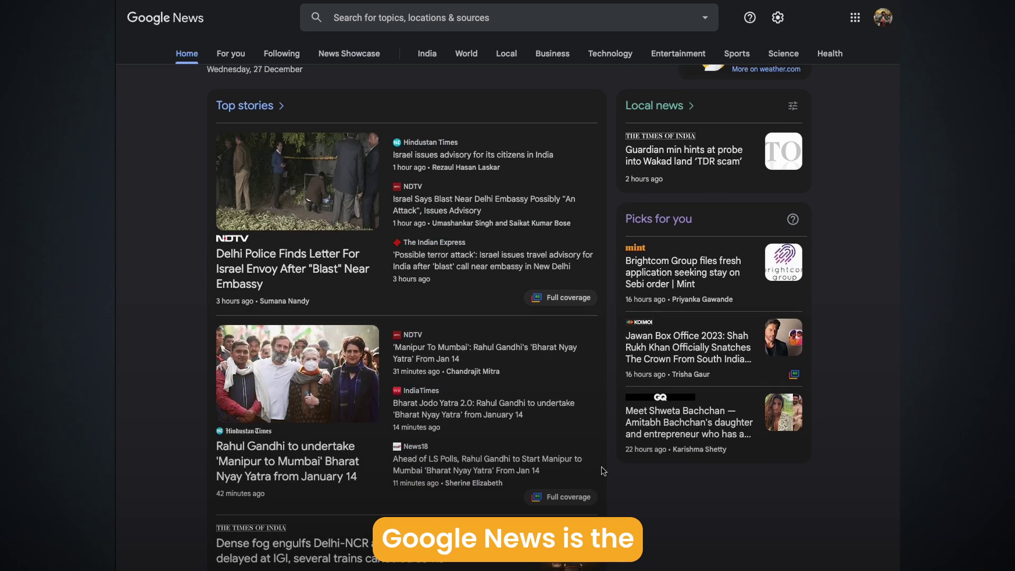
# Step: Search Safari for 'google pu' and open the Google Publisher Center get-started page
pyautogui.scroll(-3, 880, 434)
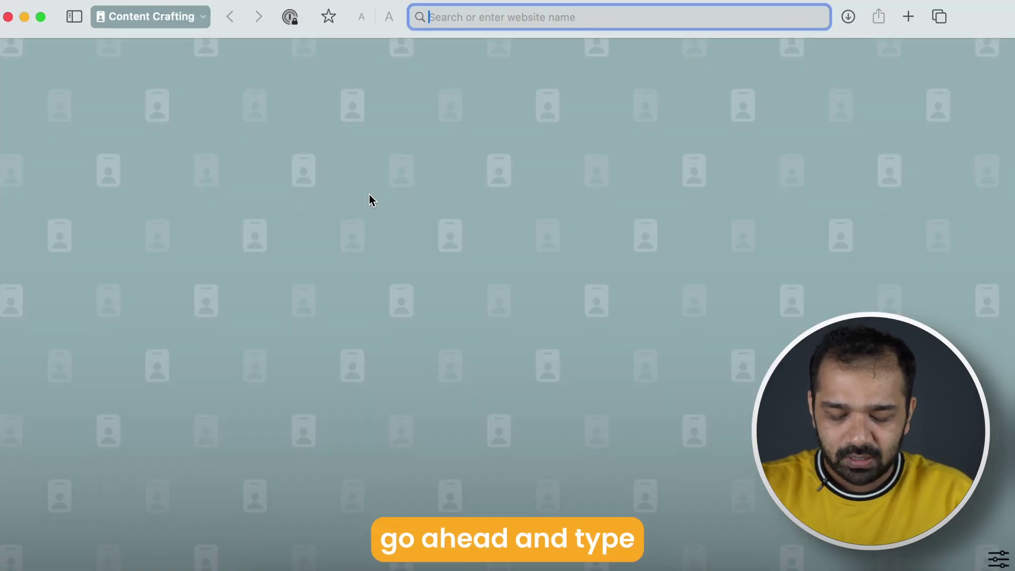
pyautogui.write('google')
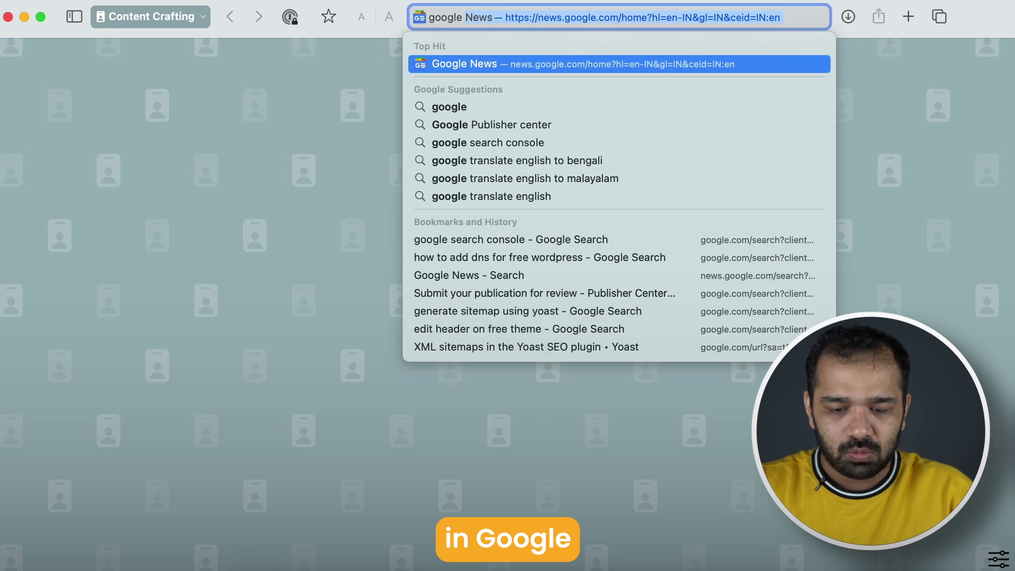
pyautogui.write(' pu')
pyautogui.press('Down')
pyautogui.press('Return')
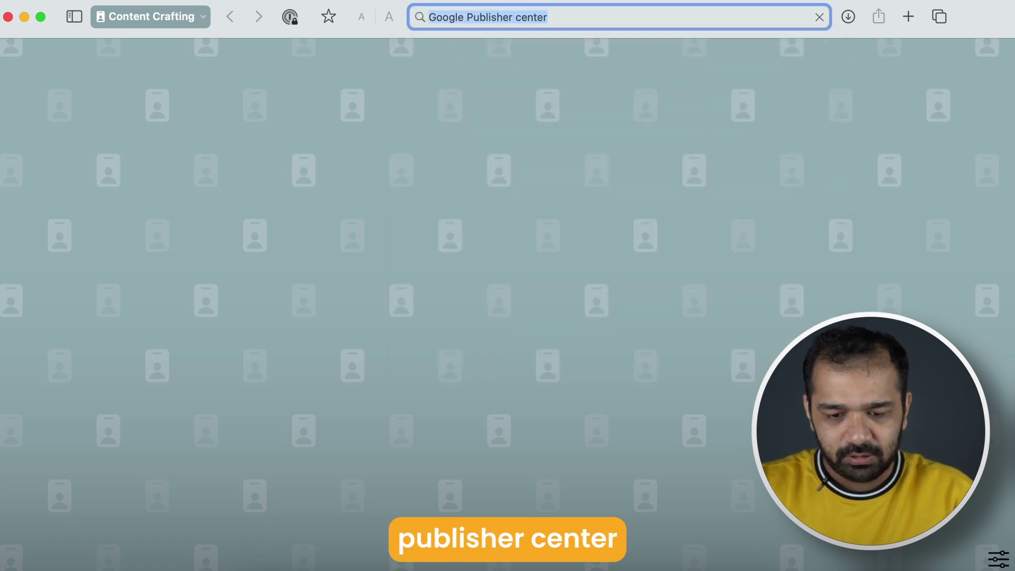
pyautogui.click(178, 232)
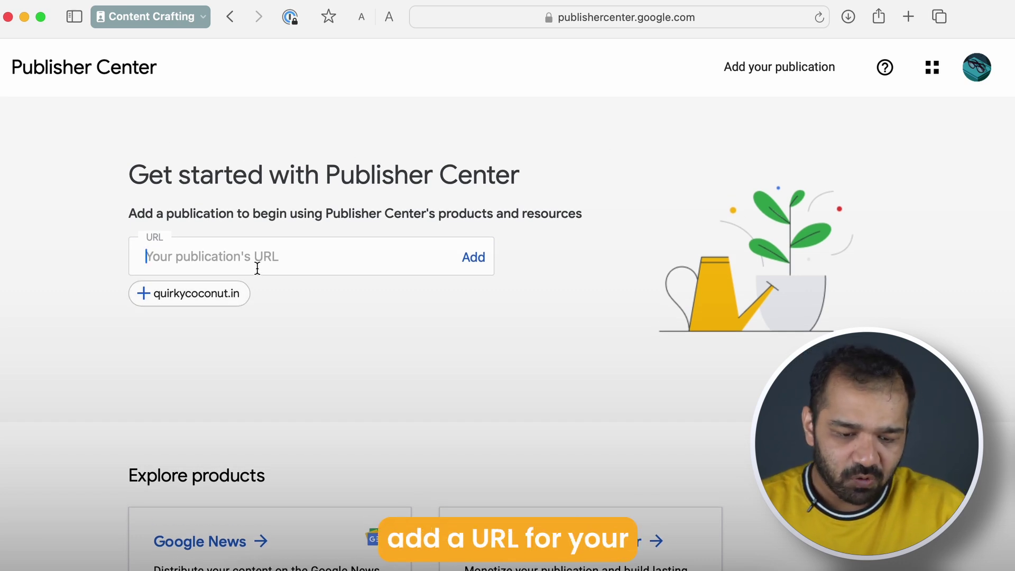
# Step: Add quirkycoconut.in as 'Quirky Coconut' with home country India, certified, and create the publication
pyautogui.click(215, 299)
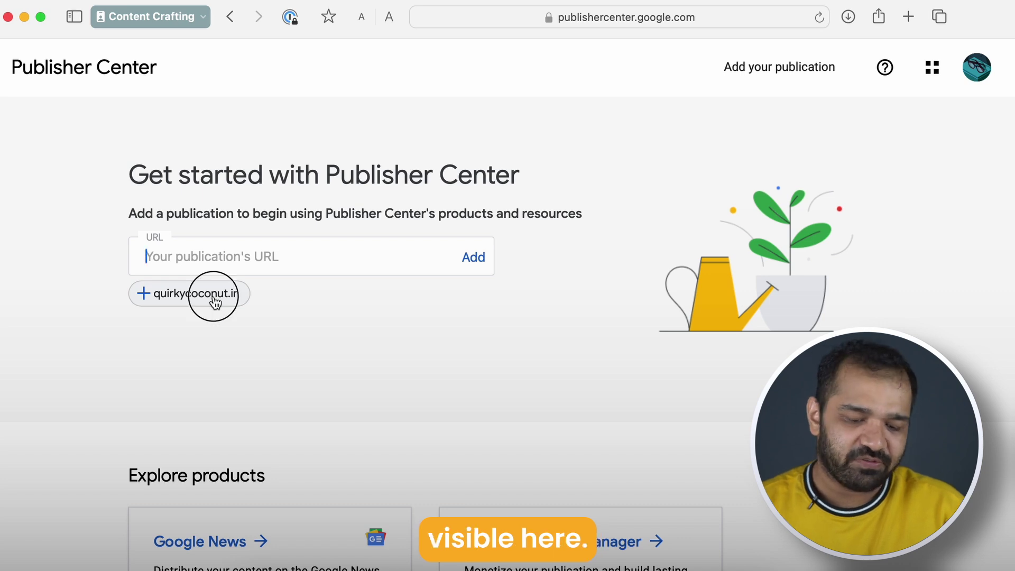
pyautogui.click(352, 299)
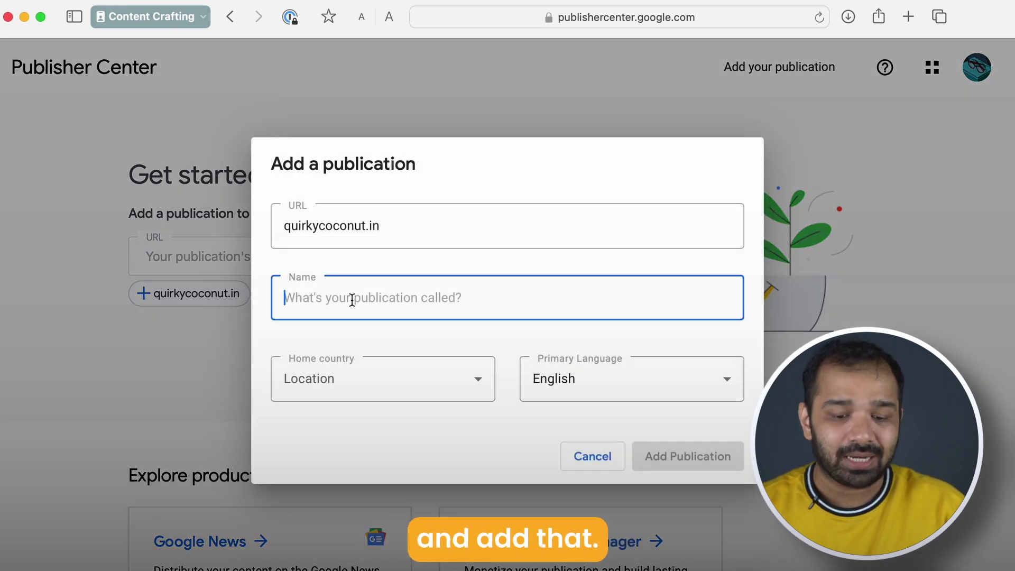
pyautogui.write('Quirky Coconut')
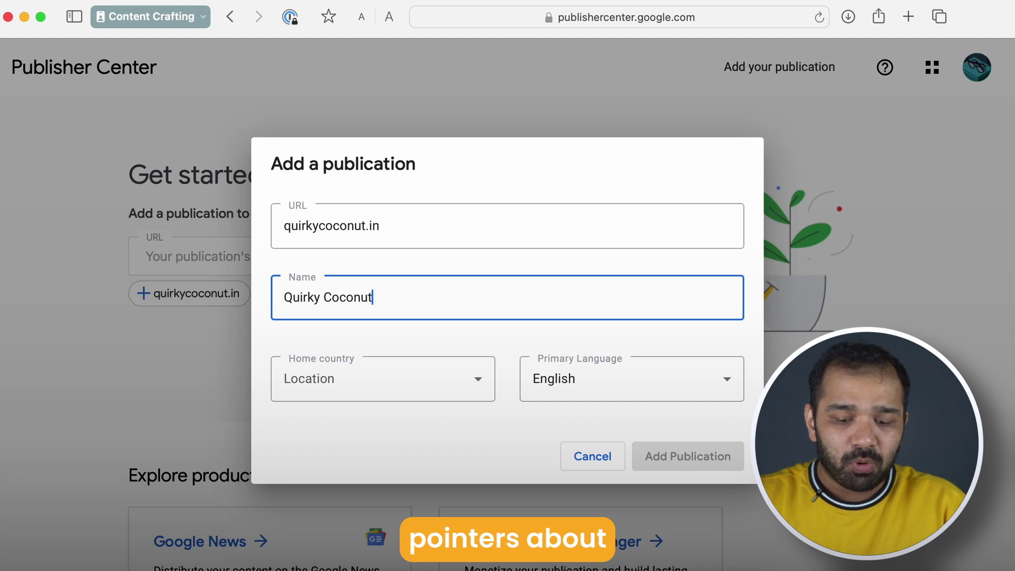
pyautogui.click(360, 397)
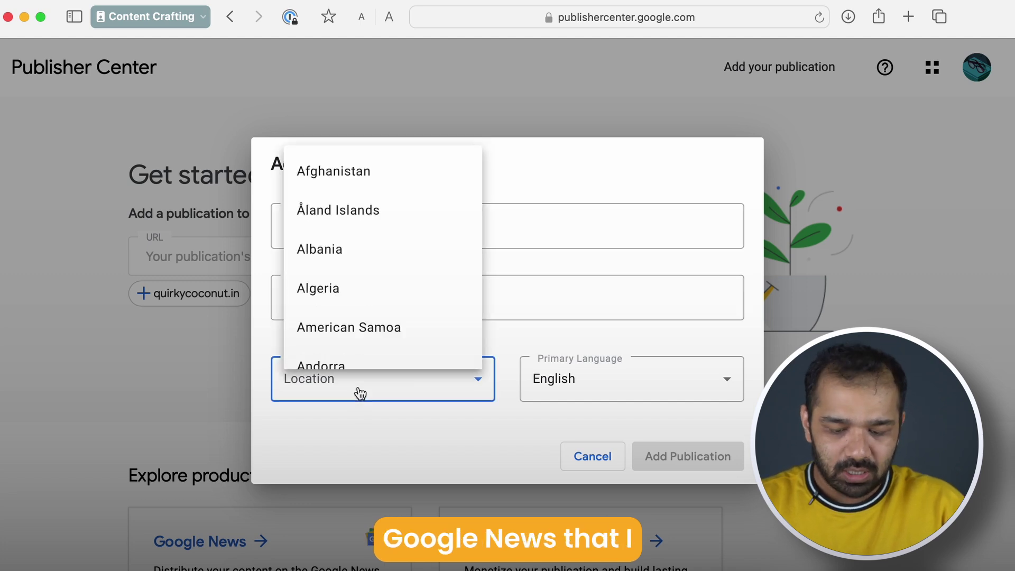
pyautogui.scroll(-15, 348, 313)
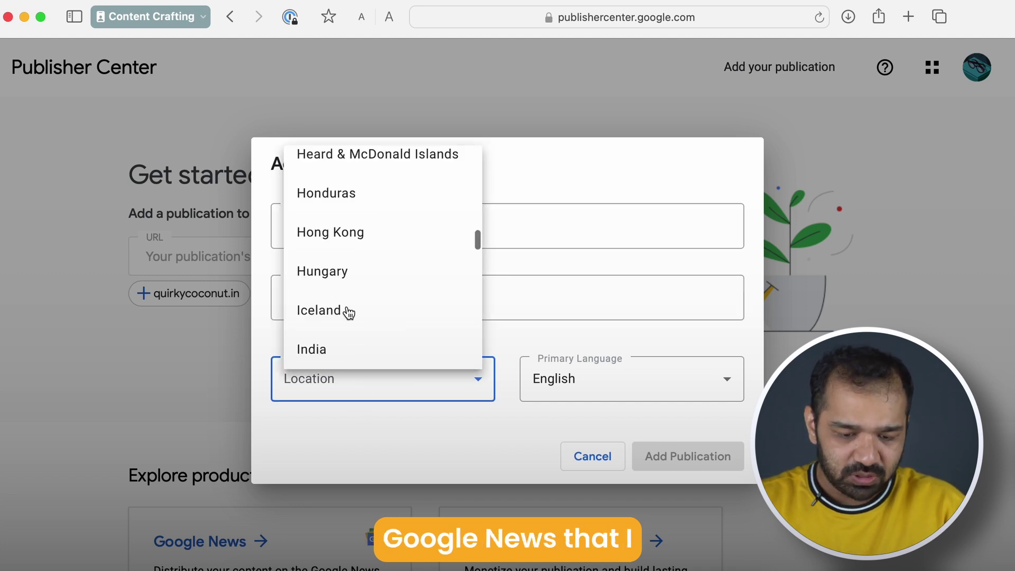
pyautogui.click(327, 353)
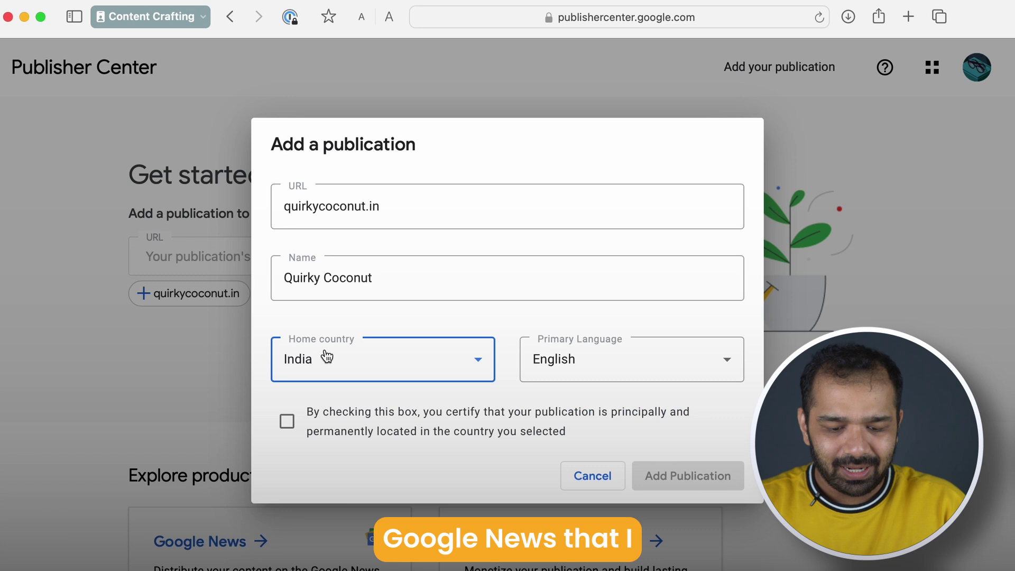
pyautogui.click(287, 423)
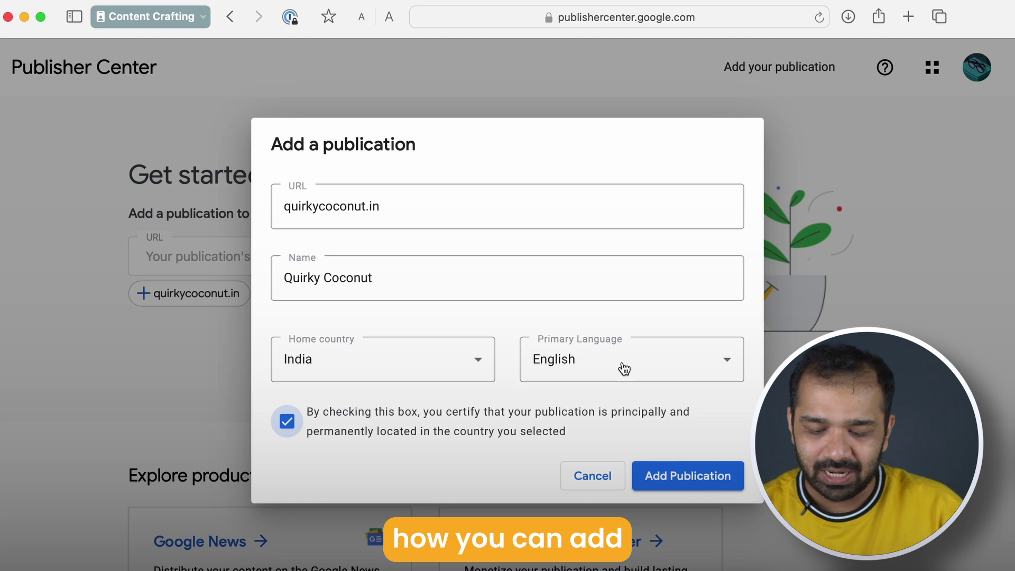
pyautogui.click(697, 477)
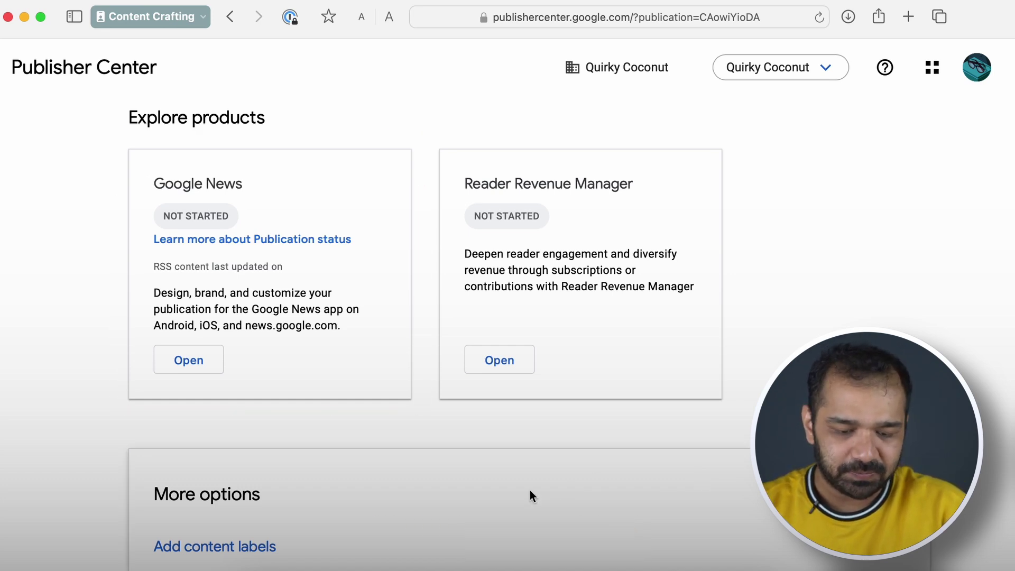
# Step: Open Quirky Coconut's Google News settings and scroll through Basic information and Sections
pyautogui.click(191, 370)
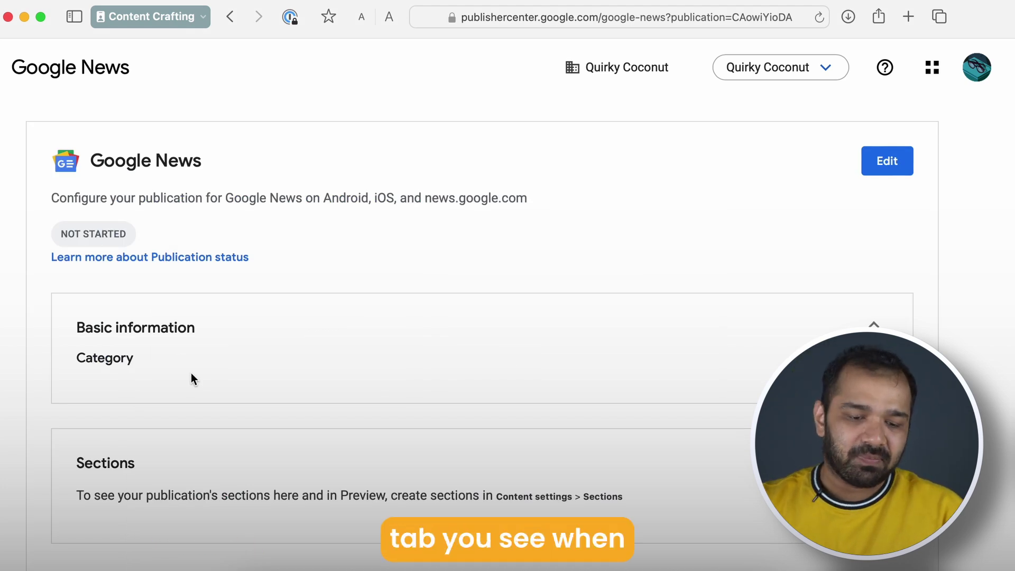
pyautogui.scroll(-1, 191, 373)
pyautogui.scroll(-1, 191, 374)
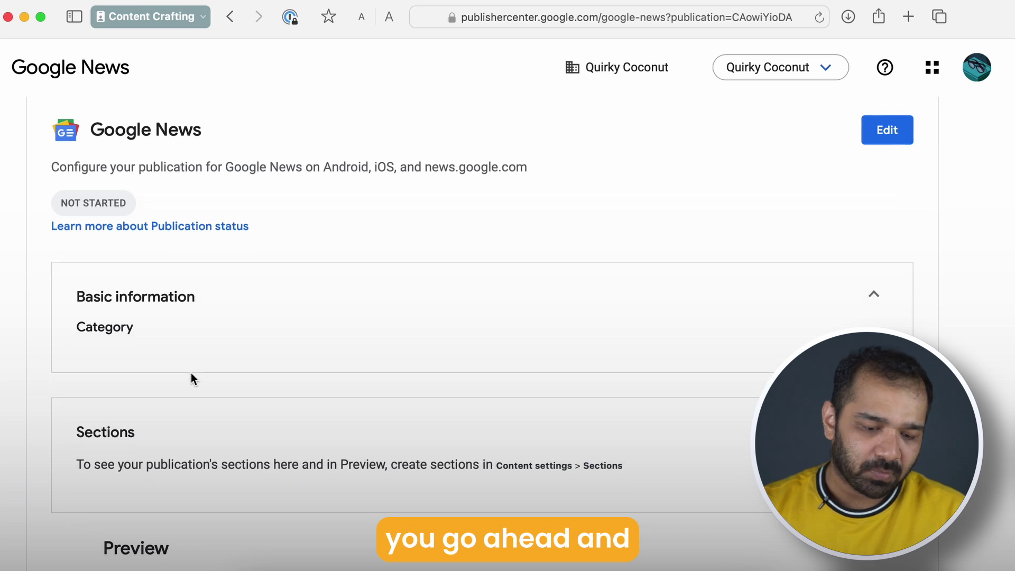
pyautogui.scroll(-1, 192, 374)
pyautogui.scroll(-2, 191, 374)
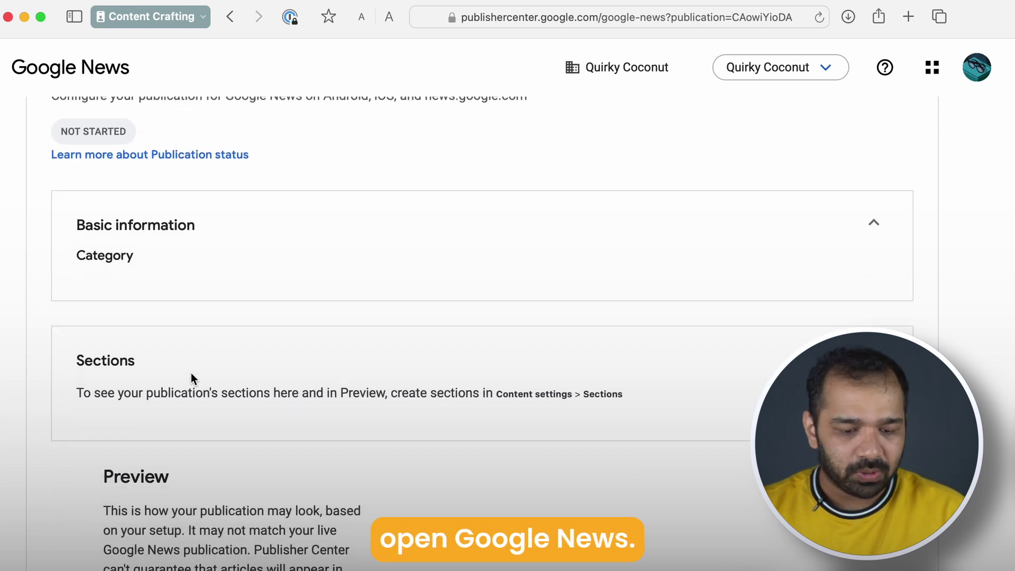
pyautogui.scroll(-1, 170, 316)
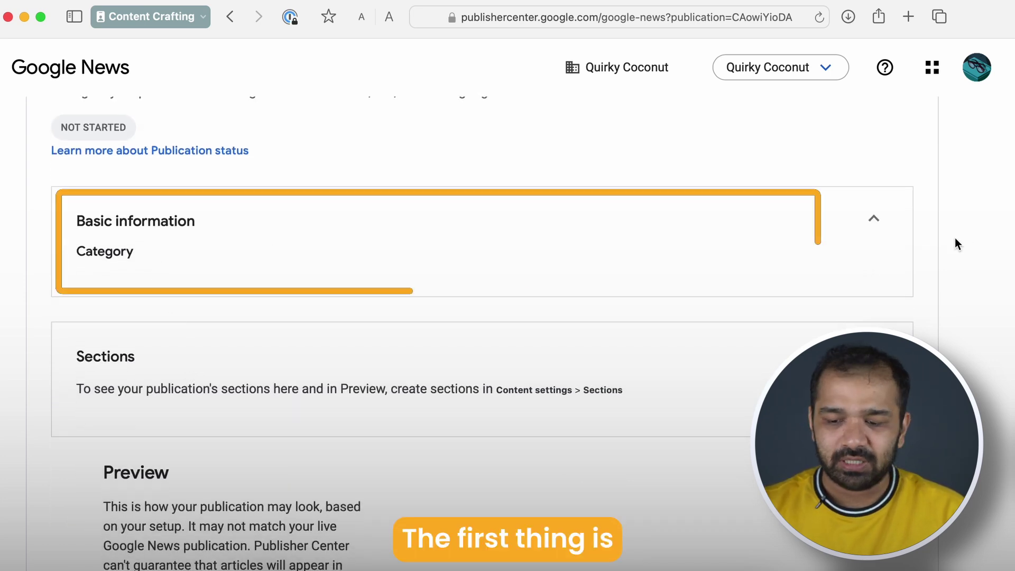
pyautogui.scroll(3, 644, 170)
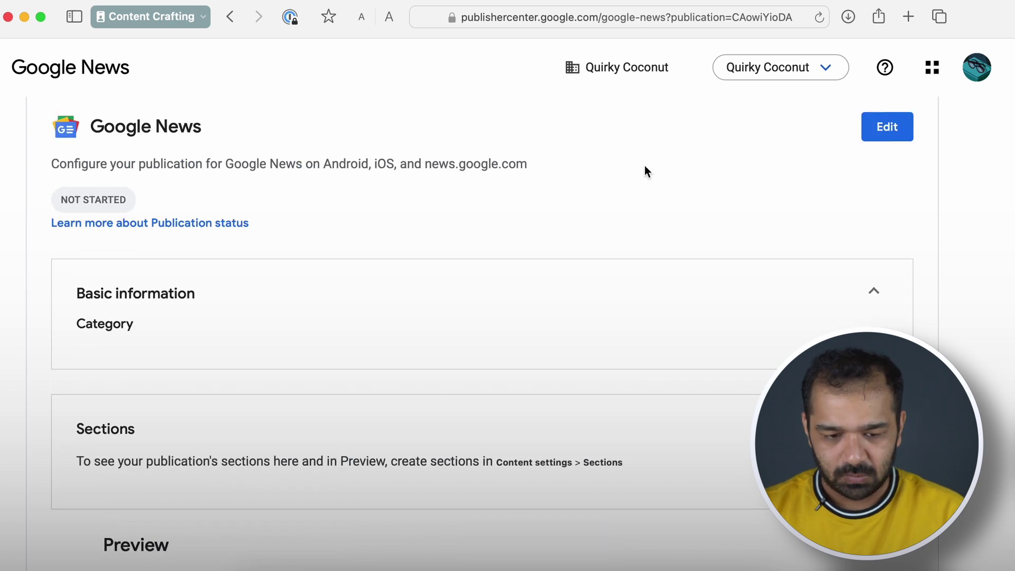
# Step: Start editing and set the publication category to News & Politics
pyautogui.click(891, 132)
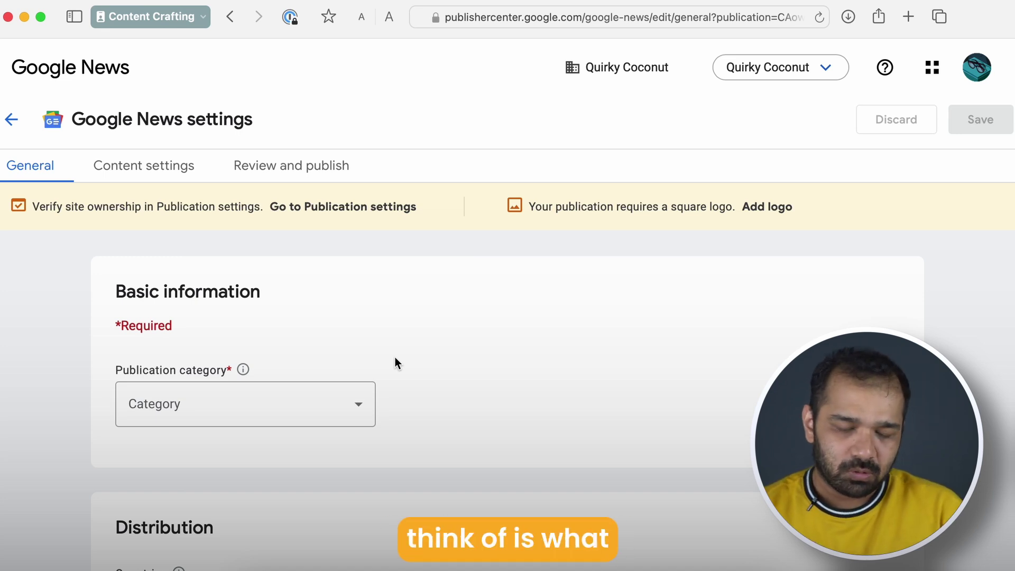
pyautogui.click(302, 411)
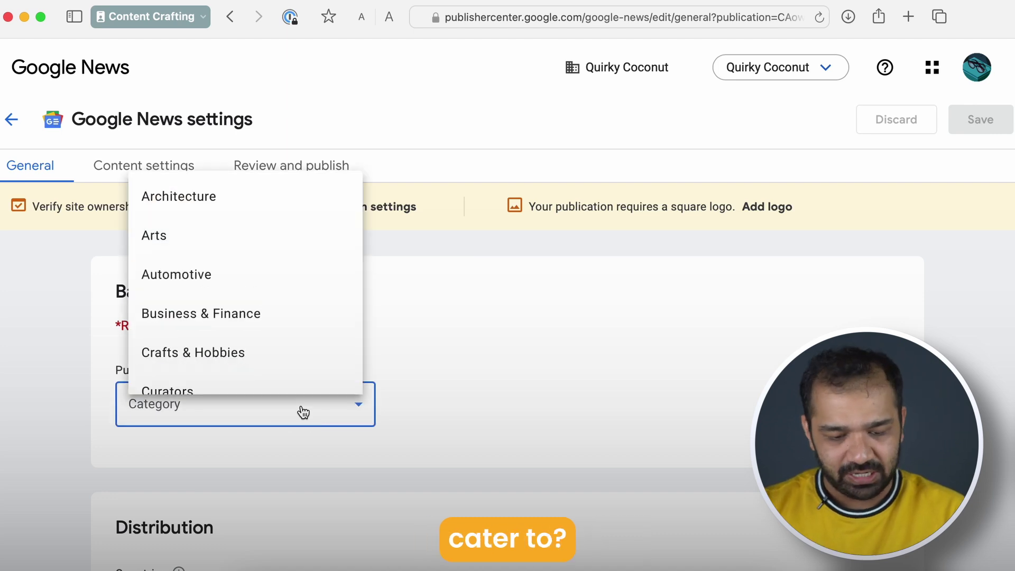
pyautogui.scroll(-3, 264, 266)
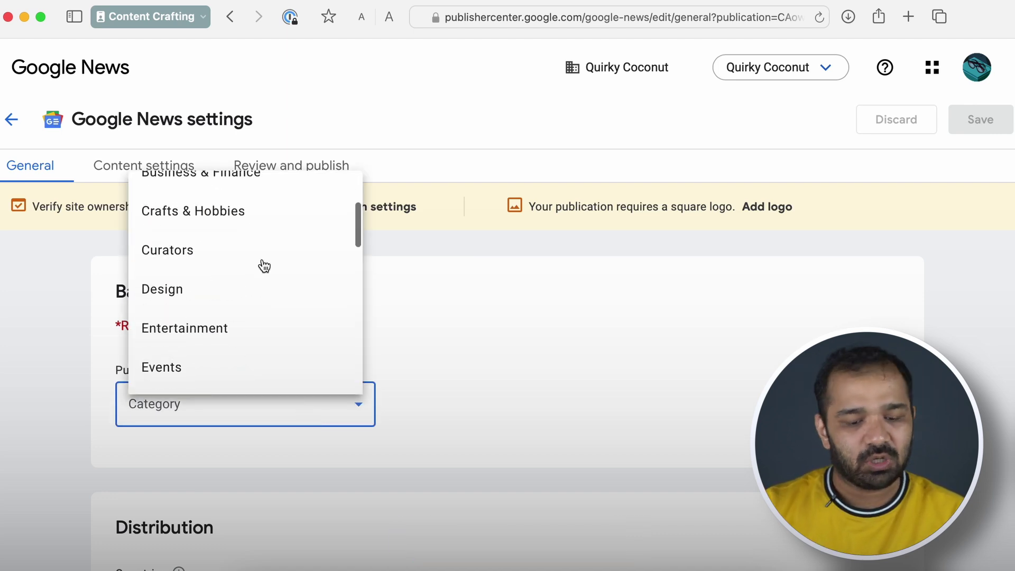
pyautogui.scroll(-3, 265, 266)
pyautogui.scroll(-3, 264, 266)
pyautogui.scroll(-2, 264, 266)
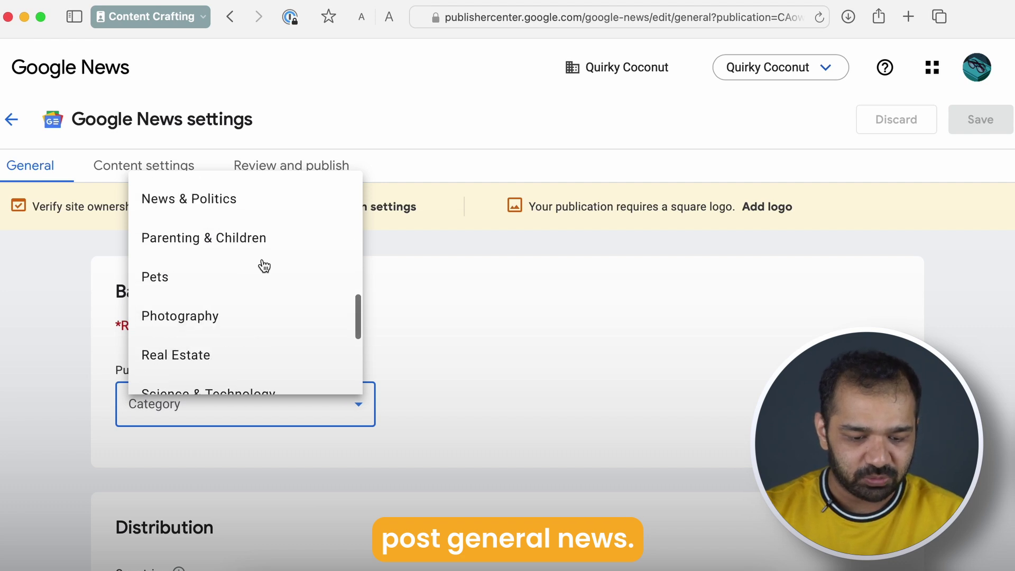
pyautogui.scroll(1, 264, 266)
pyautogui.click(220, 242)
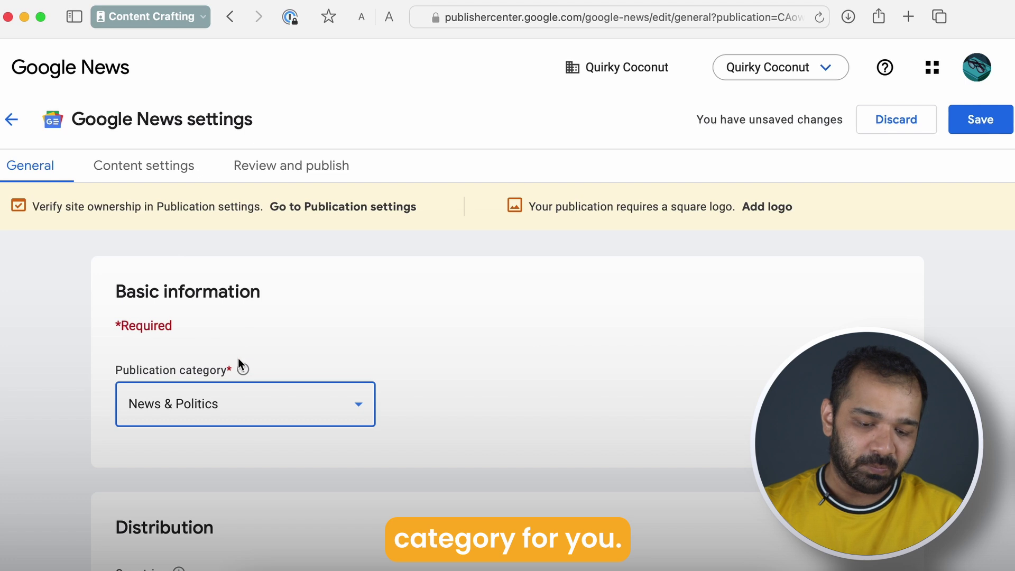
# Step: Browse the full category list, then keep News & Politics as the category
pyautogui.click(262, 425)
pyautogui.scroll(5, 283, 344)
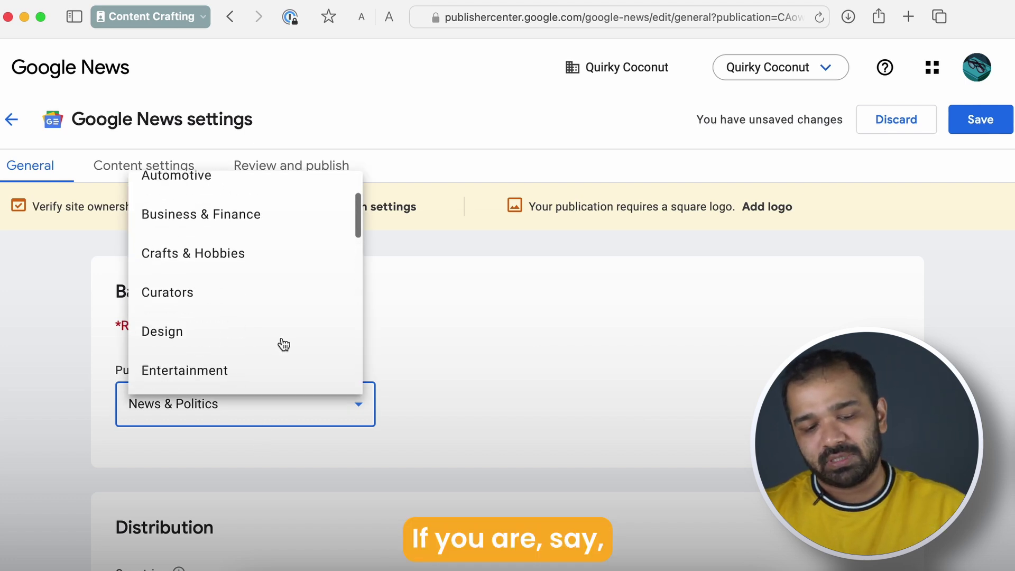
pyautogui.scroll(2, 282, 344)
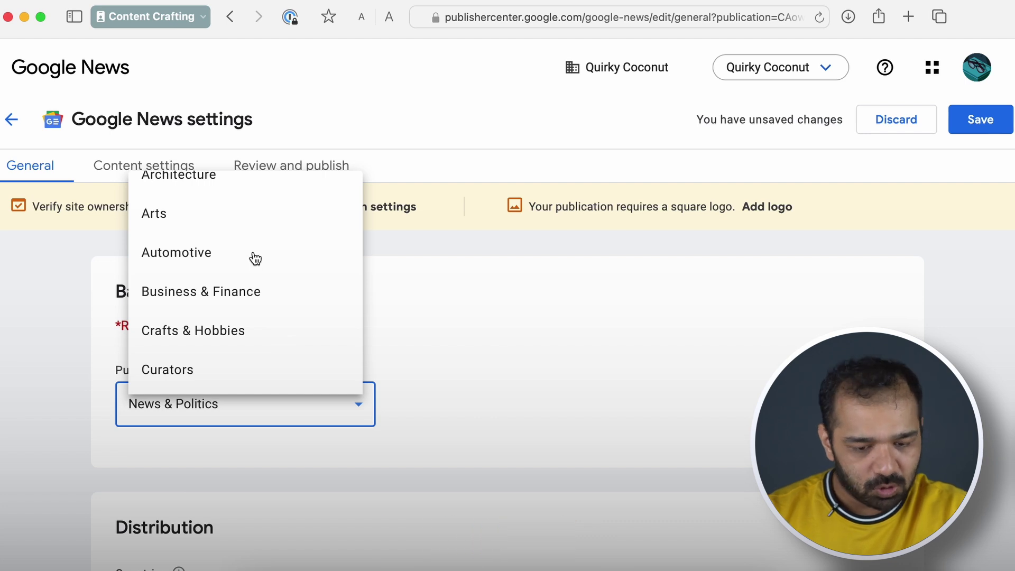
pyautogui.scroll(1, 256, 259)
pyautogui.scroll(1, 256, 258)
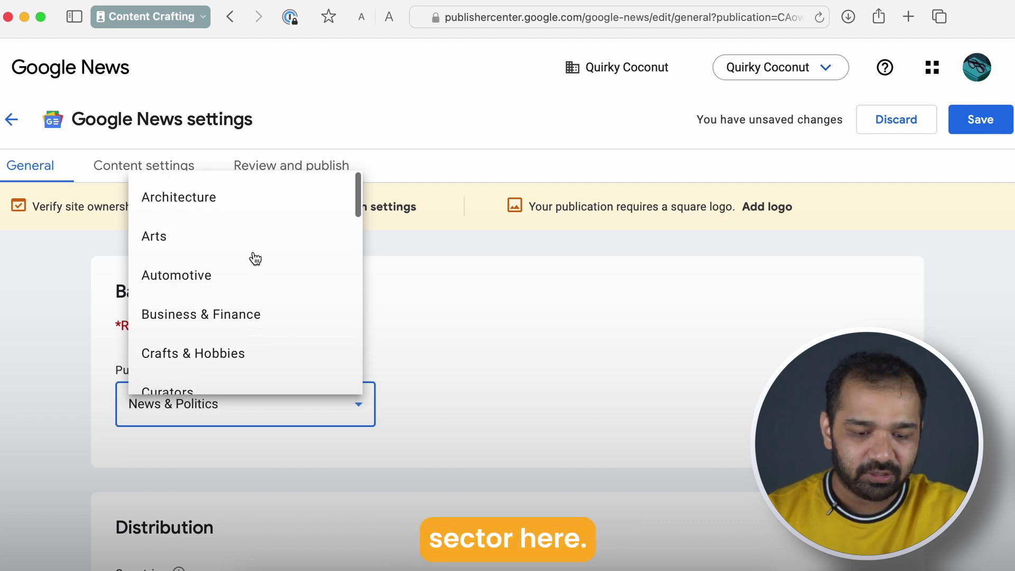
pyautogui.scroll(-3, 262, 245)
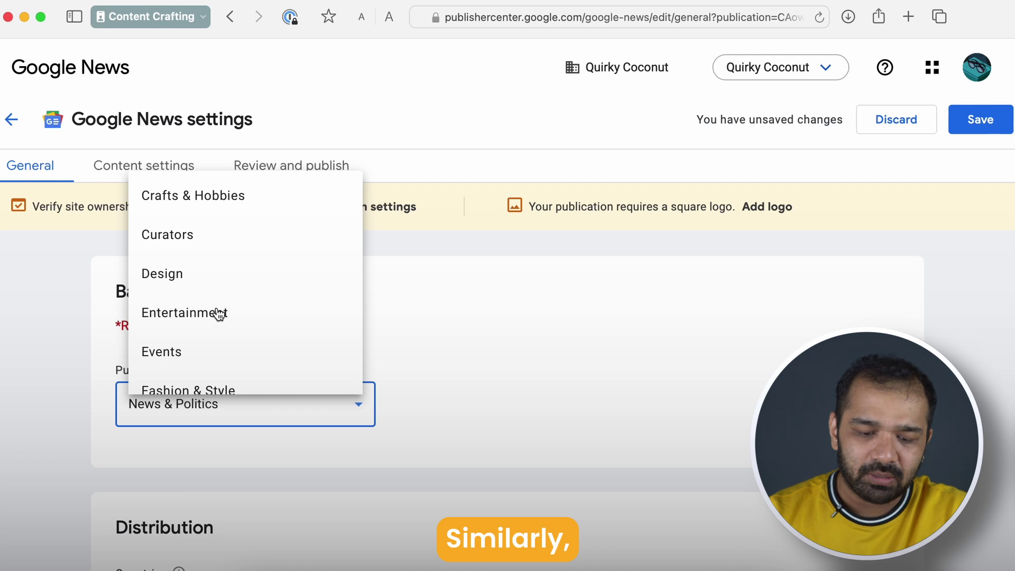
pyautogui.scroll(-3, 219, 314)
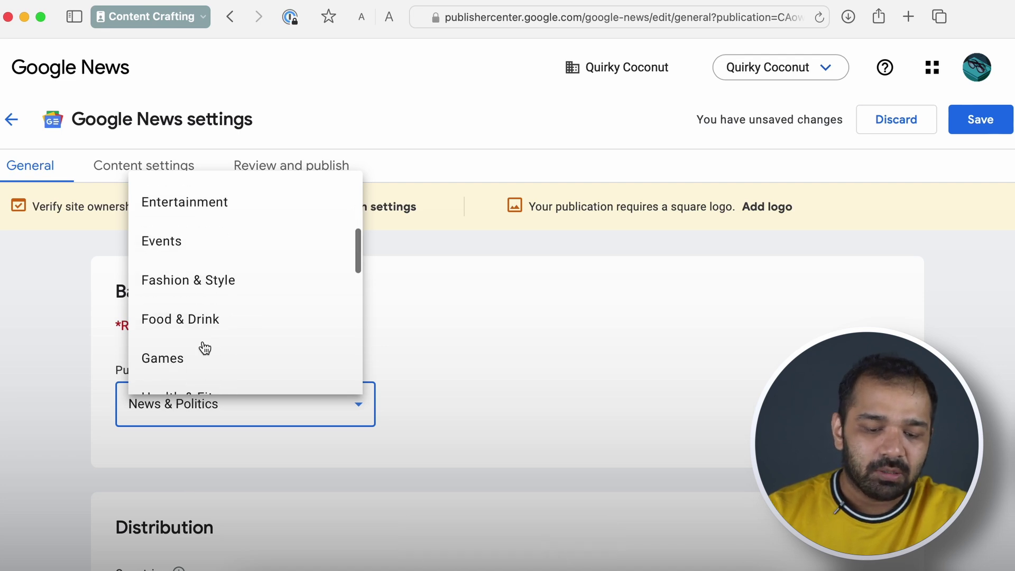
pyautogui.scroll(-2, 205, 348)
pyautogui.scroll(-1, 193, 362)
pyautogui.scroll(-2, 195, 352)
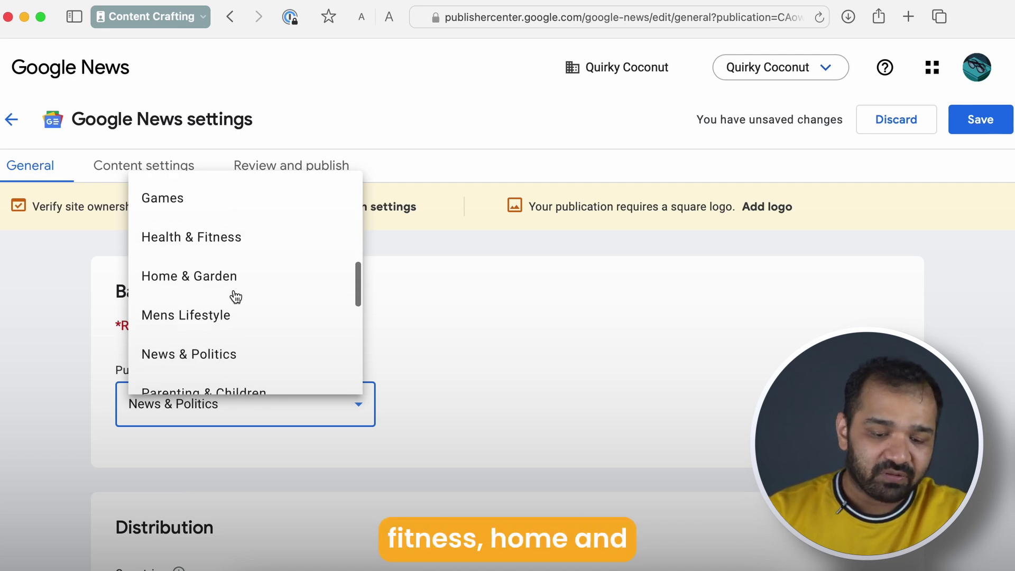
pyautogui.scroll(-2, 200, 343)
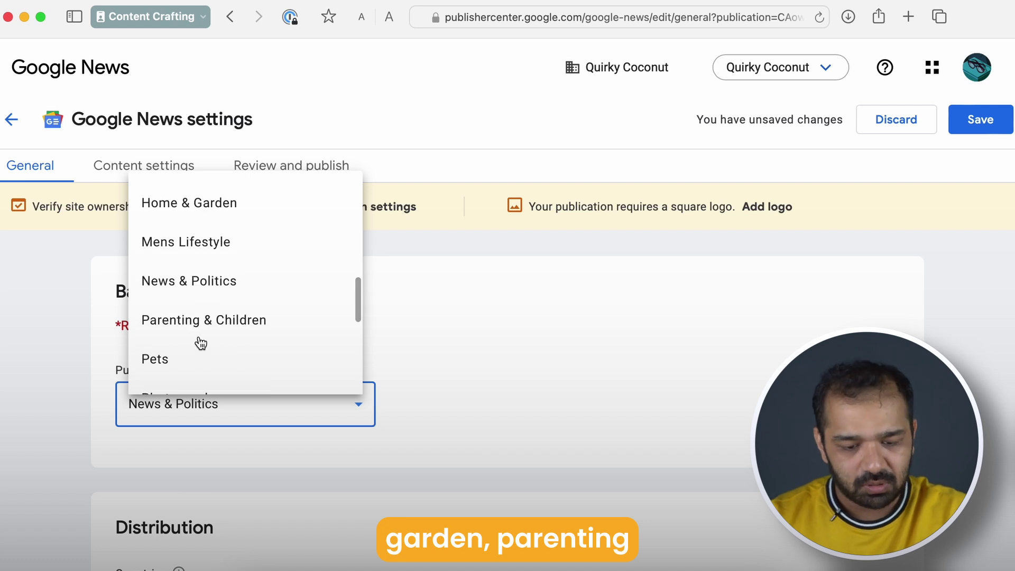
pyautogui.scroll(-4, 200, 344)
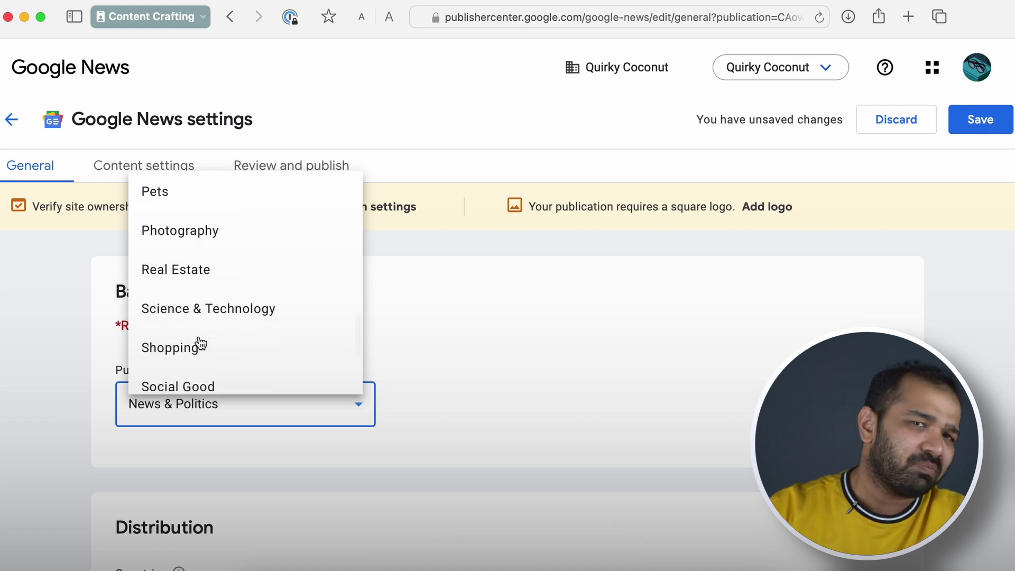
pyautogui.scroll(4, 201, 343)
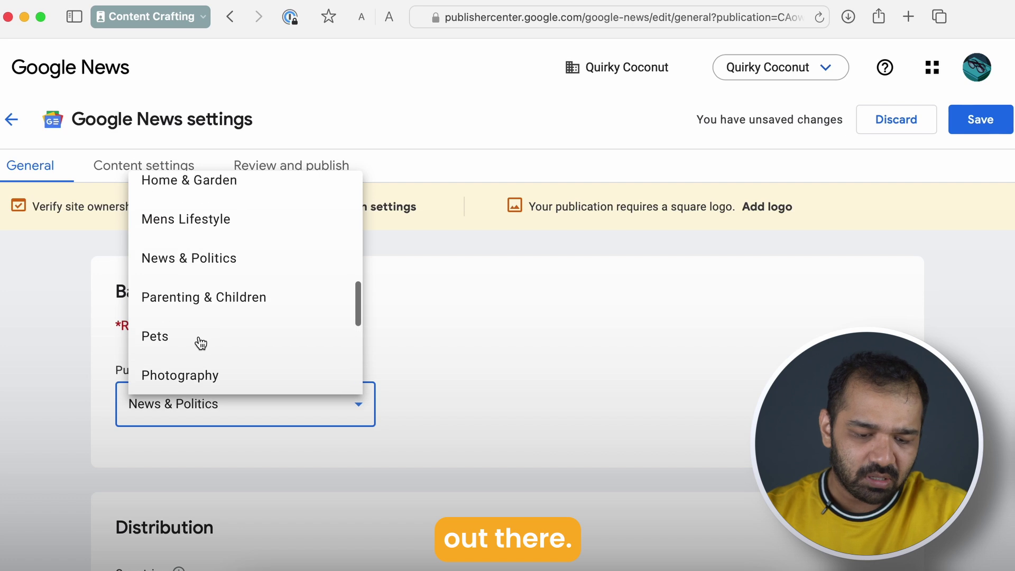
pyautogui.scroll(-5, 201, 343)
pyautogui.scroll(-1, 200, 344)
pyautogui.scroll(1, 201, 344)
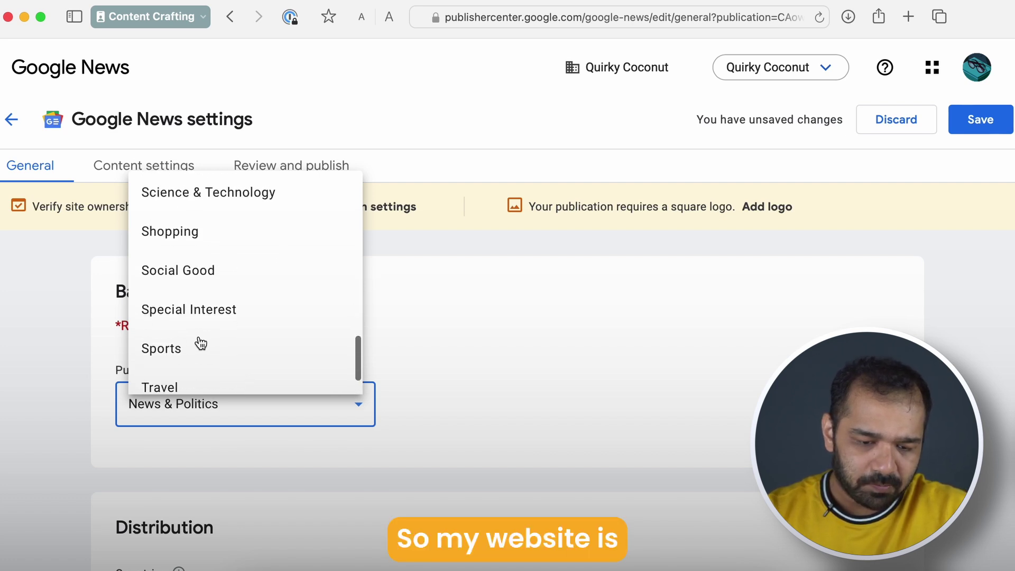
pyautogui.scroll(-2, 201, 344)
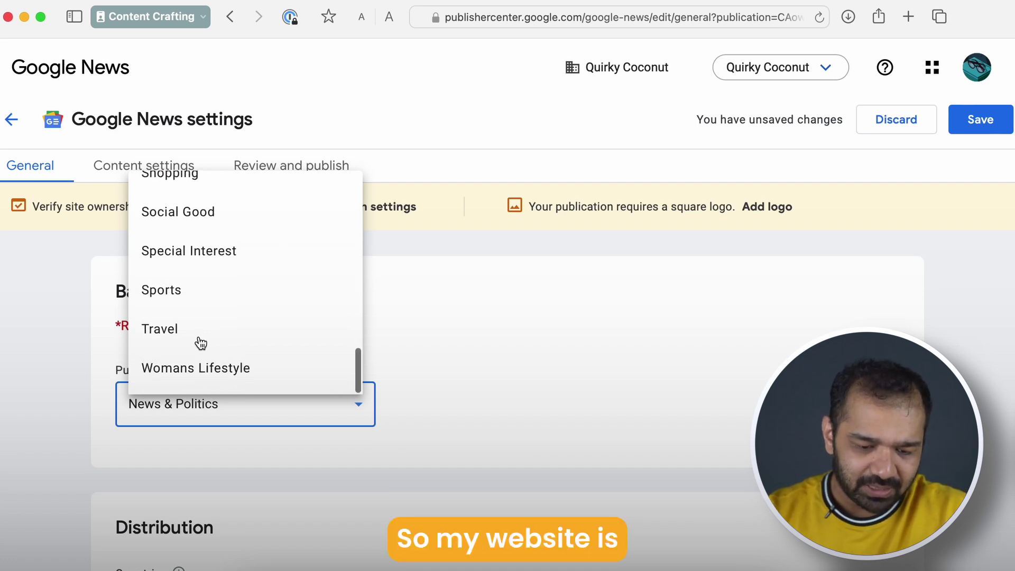
pyautogui.scroll(4, 201, 343)
pyautogui.scroll(3, 201, 343)
pyautogui.scroll(1, 201, 343)
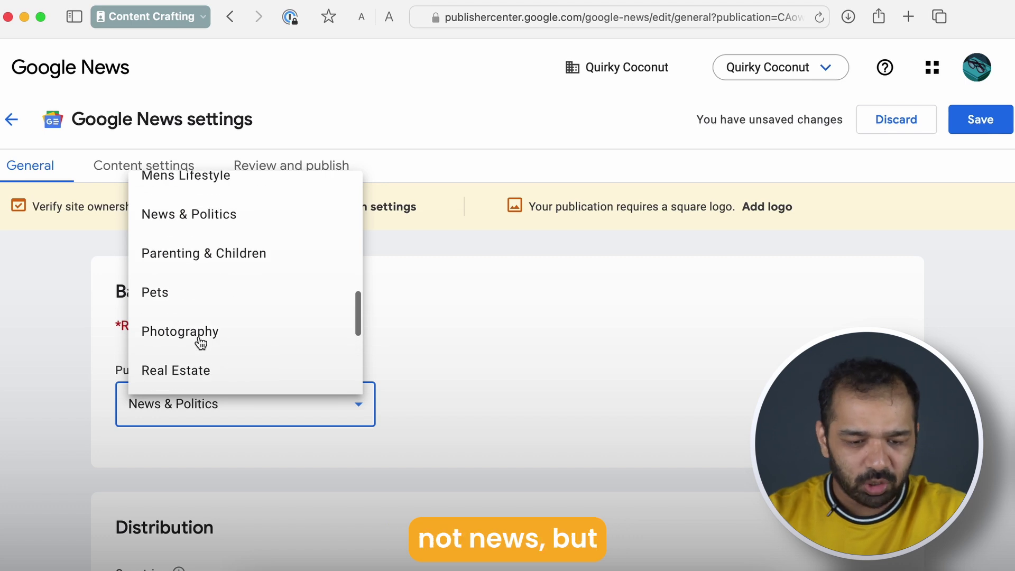
pyautogui.click(245, 224)
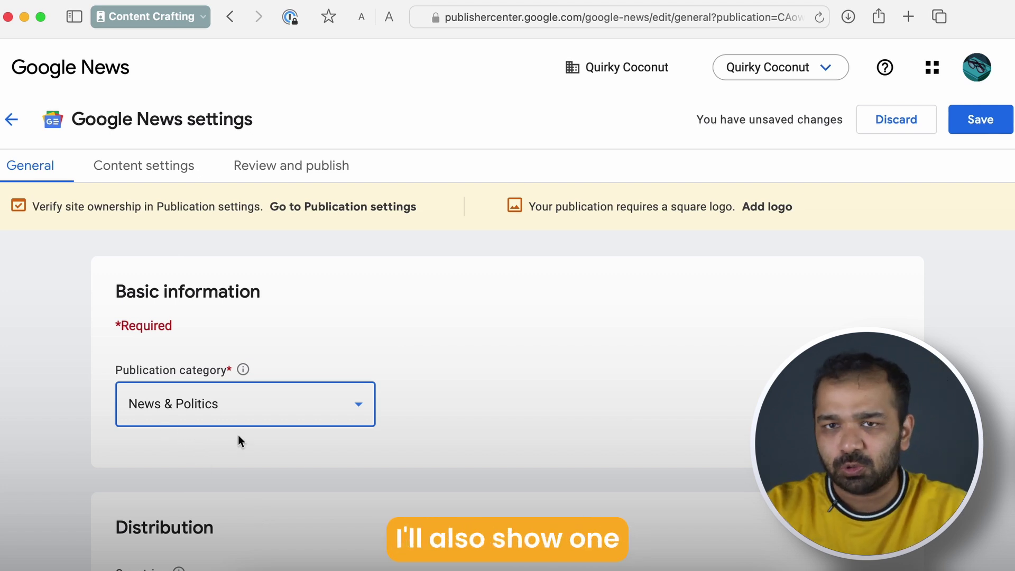
# Step: Change the Countries distribution from Worldwide to Allow specific countries
pyautogui.scroll(-2, 237, 441)
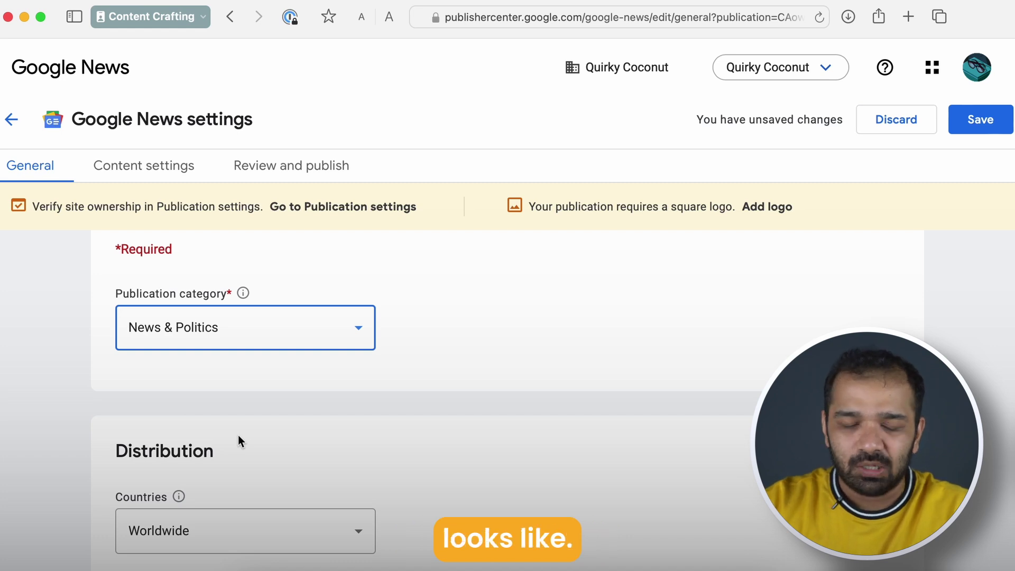
pyautogui.scroll(-2, 238, 435)
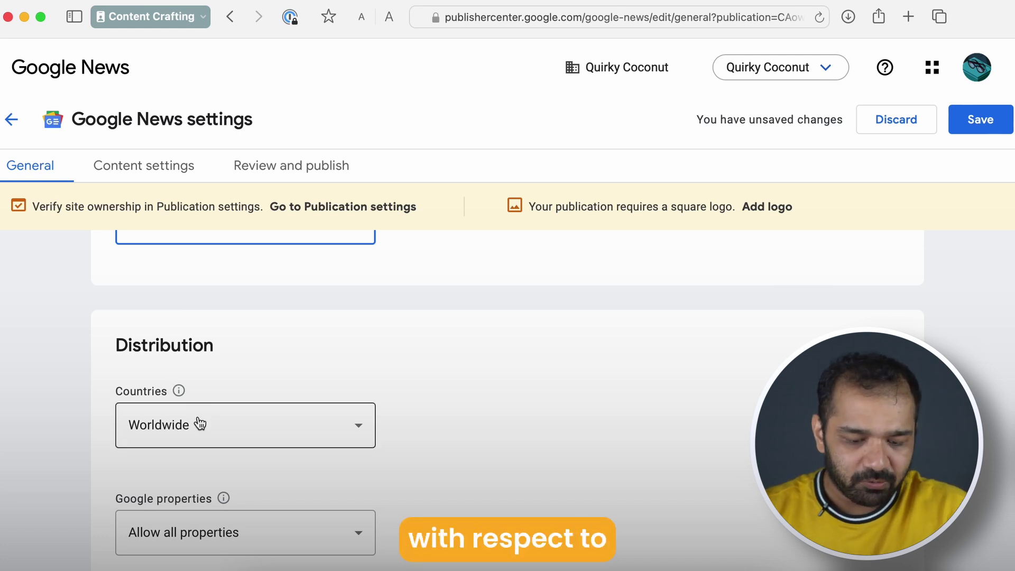
pyautogui.click(200, 423)
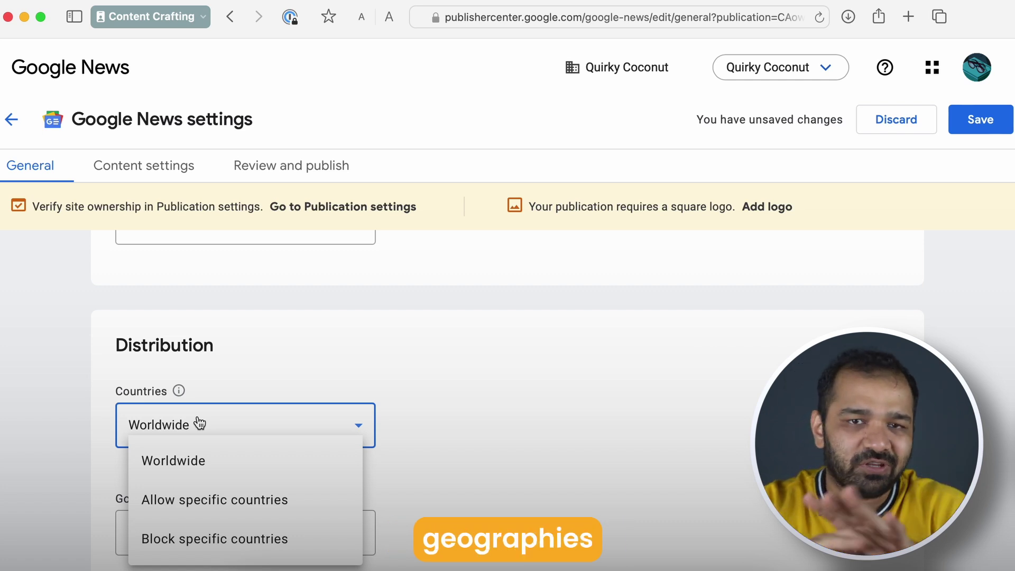
pyautogui.click(192, 469)
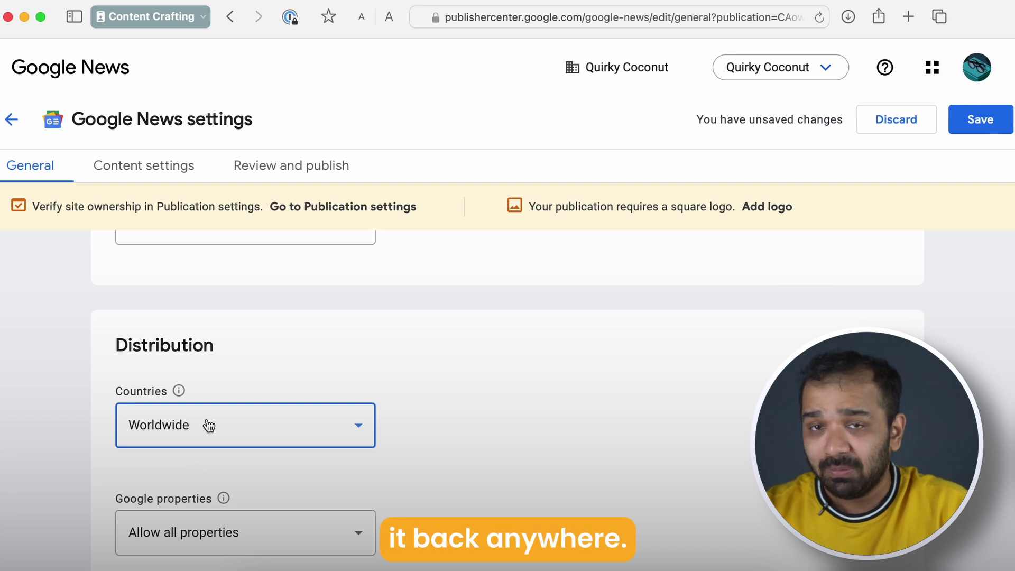
pyautogui.click(200, 436)
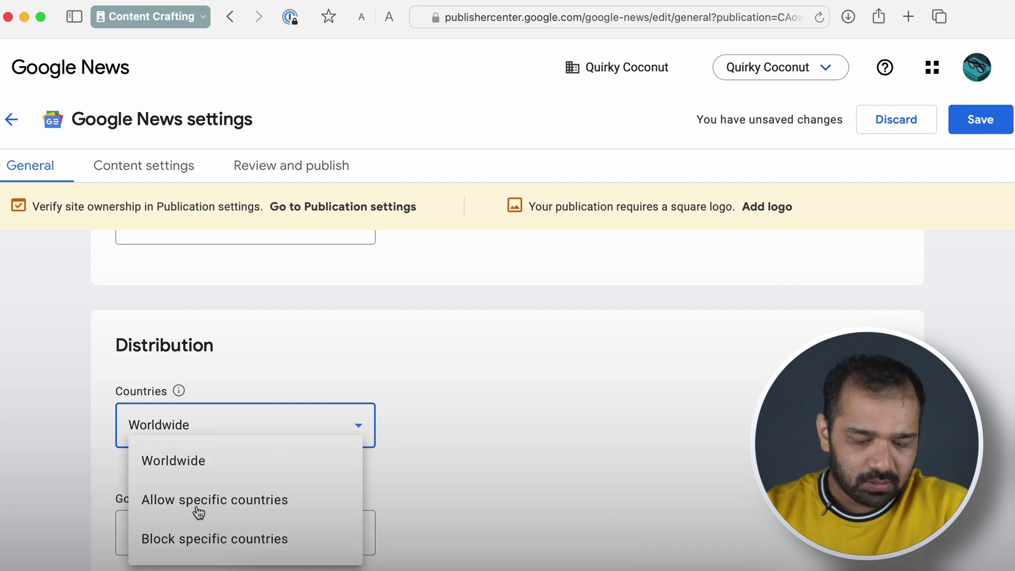
pyautogui.click(252, 501)
# Step: Browse the included-countries list and close it without picking any country
pyautogui.click(465, 422)
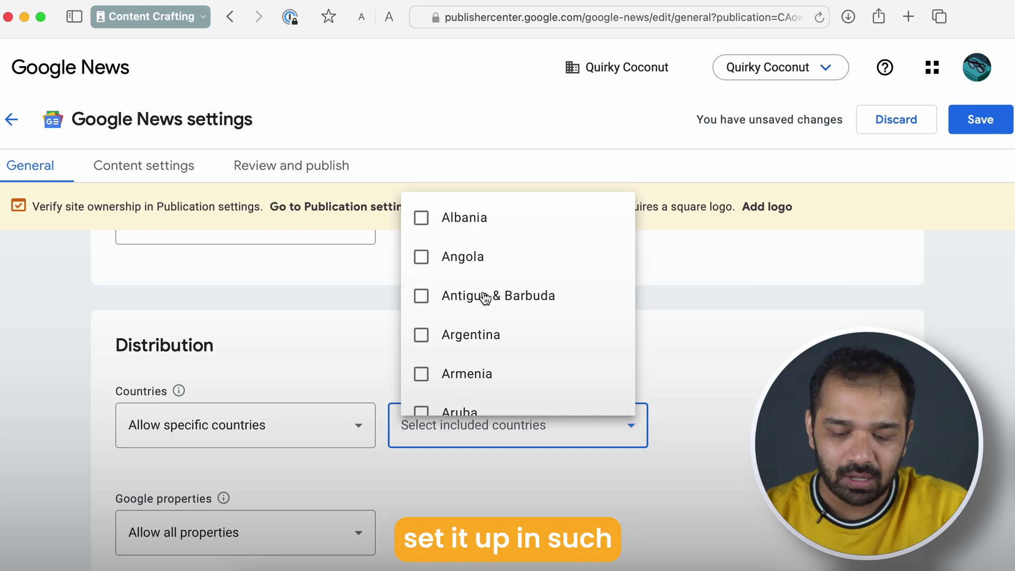
pyautogui.scroll(-2, 461, 355)
pyautogui.scroll(-5, 461, 356)
pyautogui.scroll(-3, 461, 356)
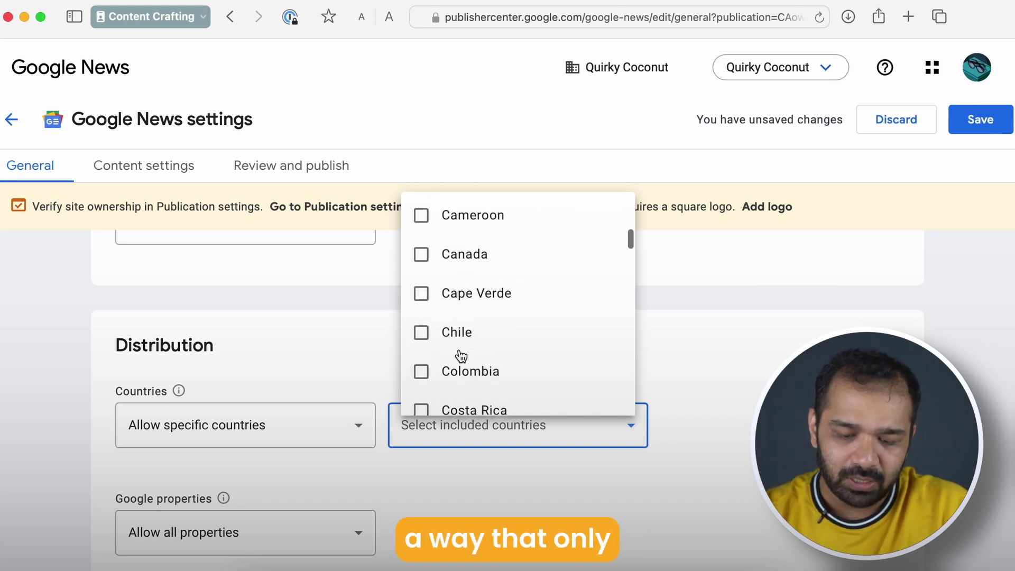
pyautogui.scroll(-4, 461, 356)
pyautogui.scroll(-1, 461, 356)
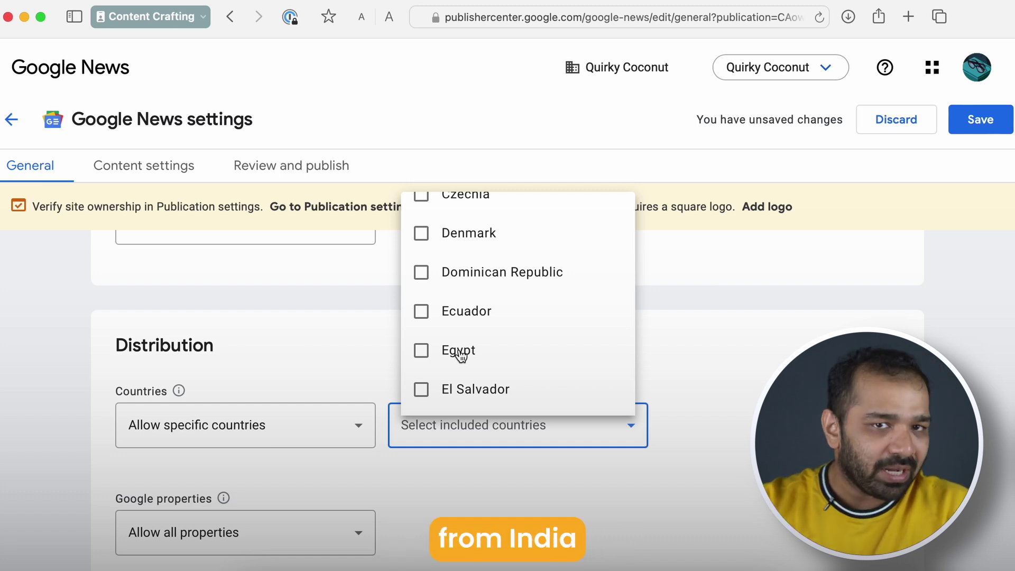
pyautogui.scroll(-4, 460, 356)
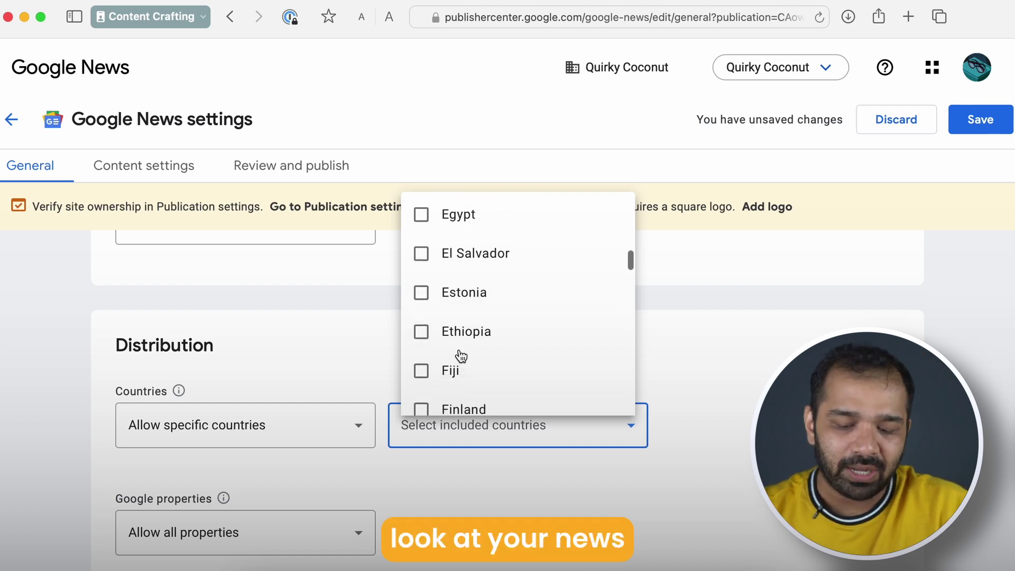
pyautogui.scroll(-2, 455, 356)
pyautogui.click(299, 365)
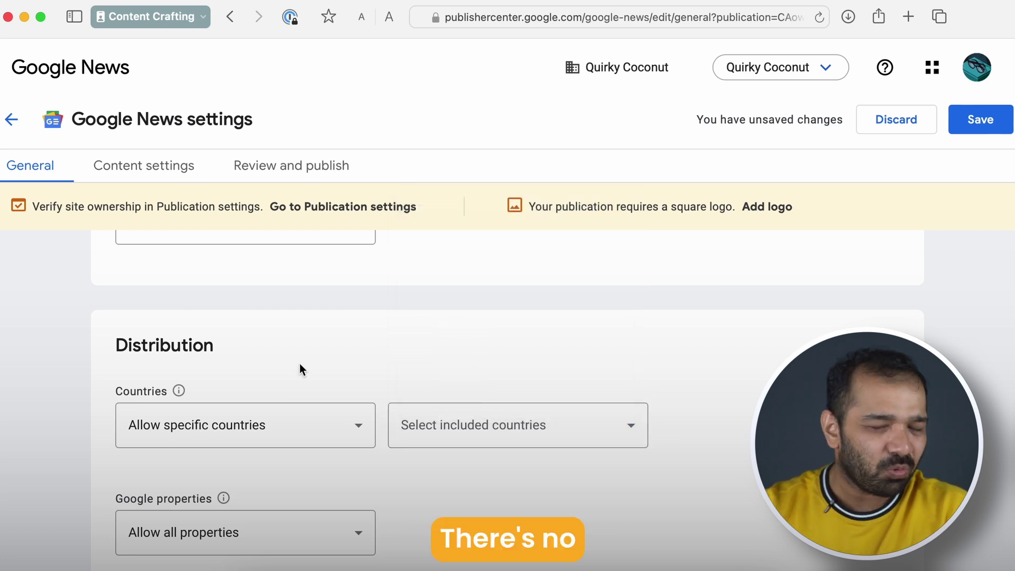
pyautogui.click(247, 435)
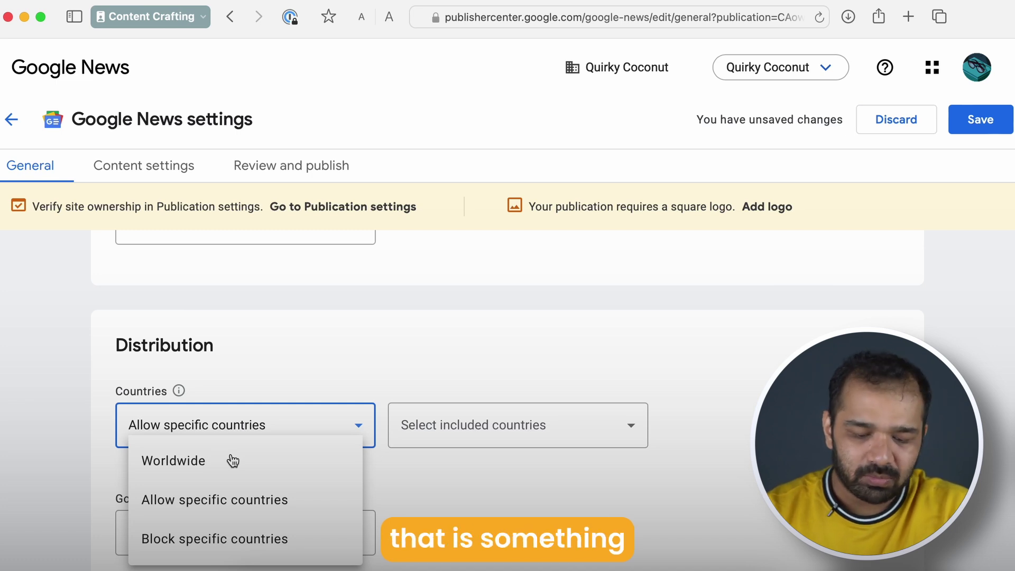
# Step: Try Block specific countries and browse the excluded list, then revert Countries to Worldwide
pyautogui.click(221, 539)
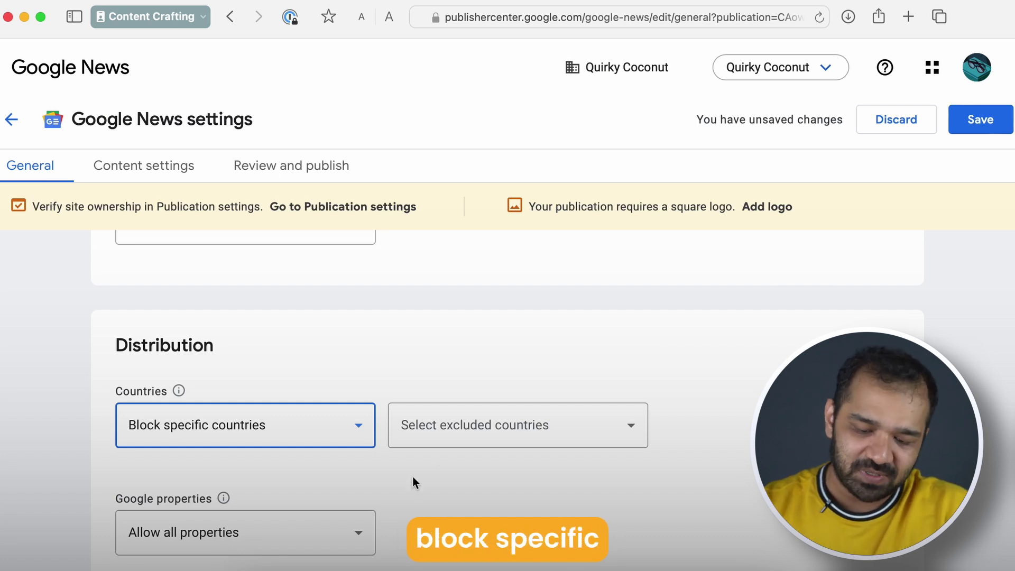
pyautogui.click(483, 427)
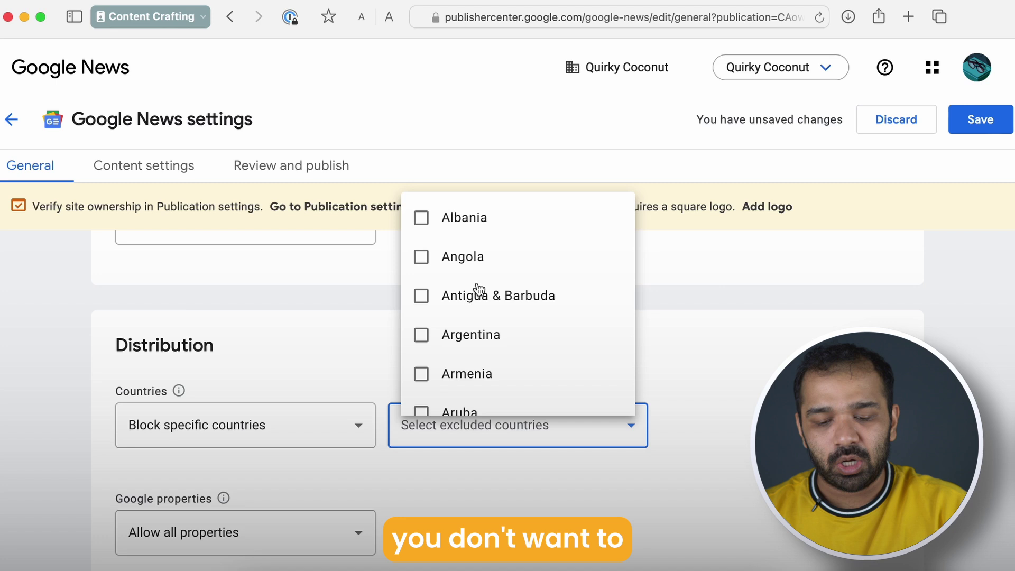
pyautogui.scroll(-5, 478, 288)
pyautogui.scroll(-1, 479, 288)
pyautogui.scroll(-1, 479, 288)
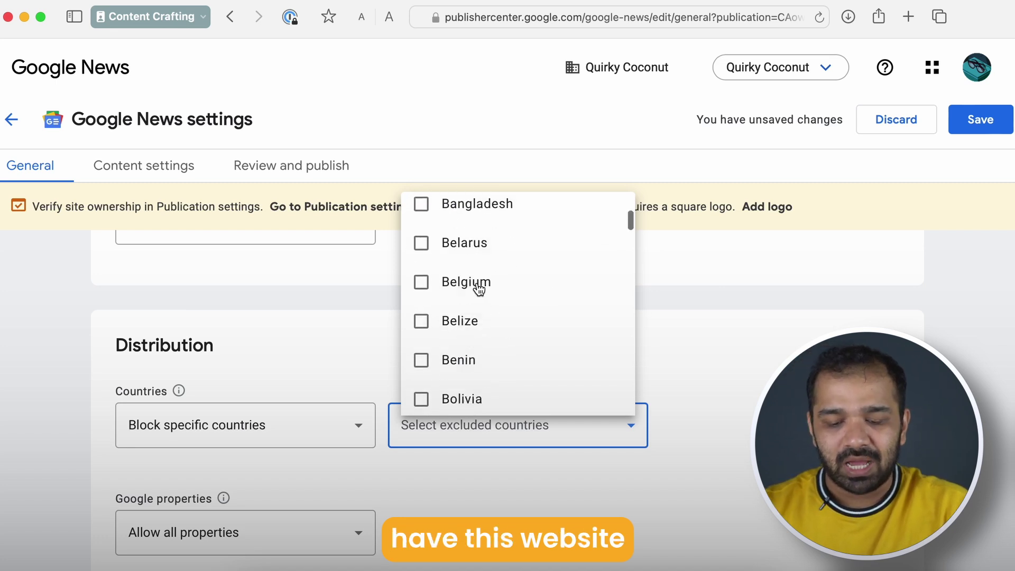
pyautogui.scroll(-3, 479, 290)
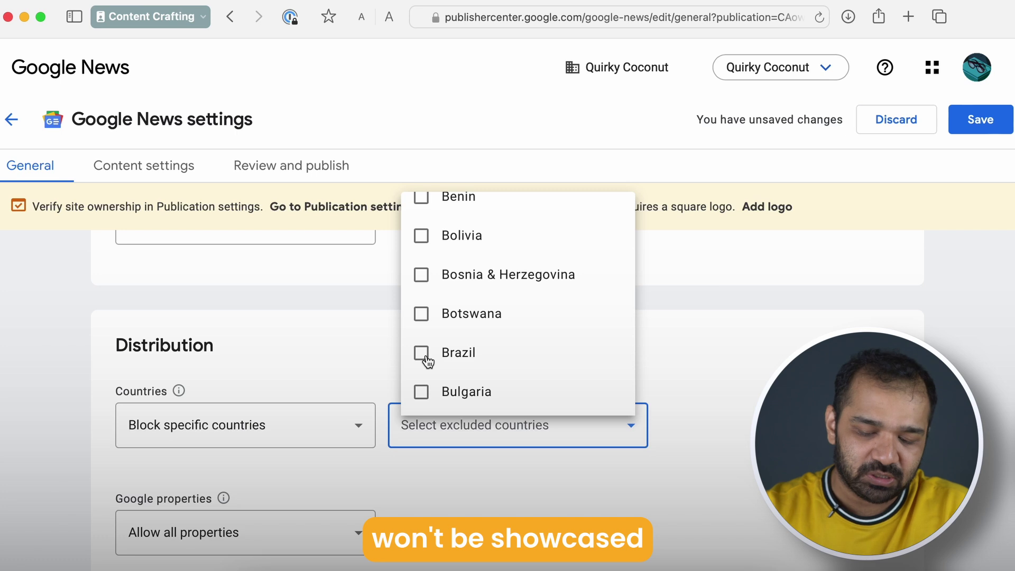
pyautogui.click(308, 418)
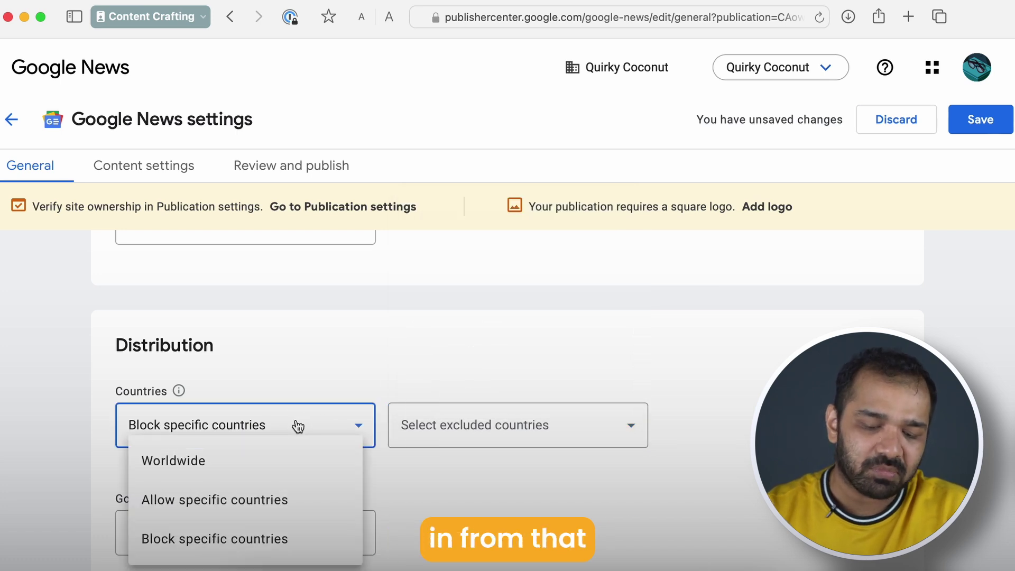
pyautogui.click(254, 455)
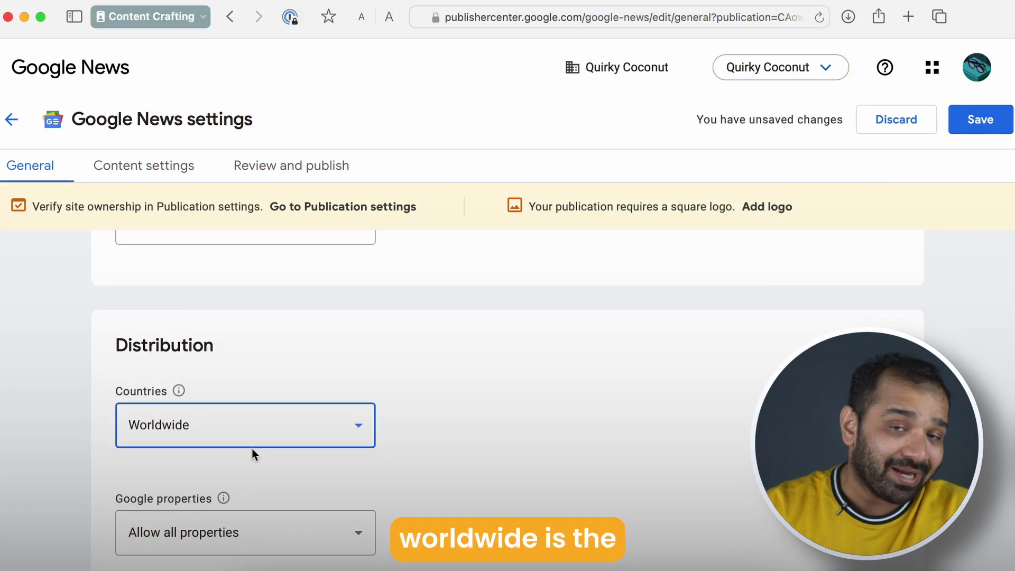
pyautogui.scroll(-3, 251, 449)
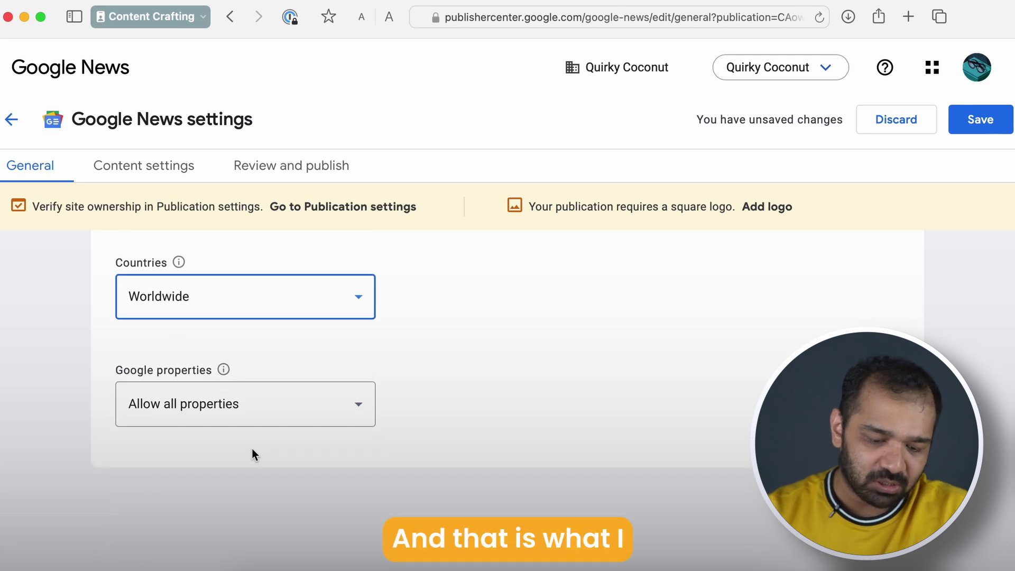
pyautogui.click(229, 417)
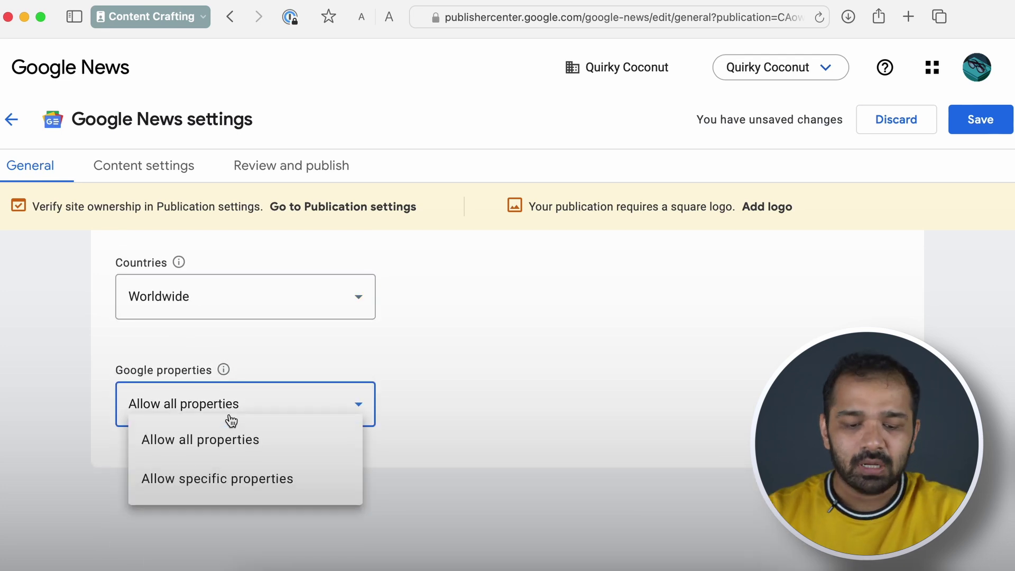
pyautogui.click(275, 362)
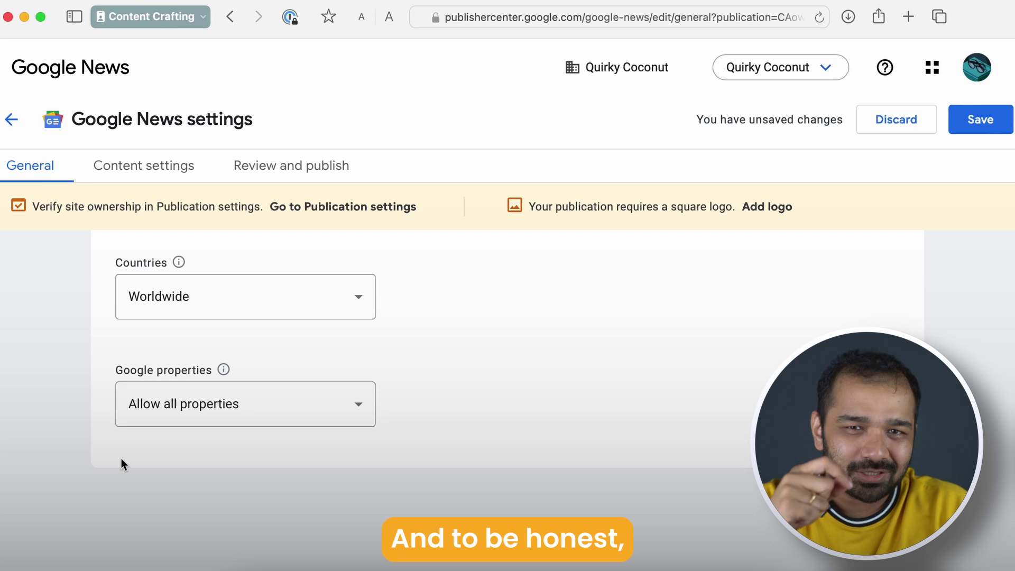
pyautogui.click(177, 417)
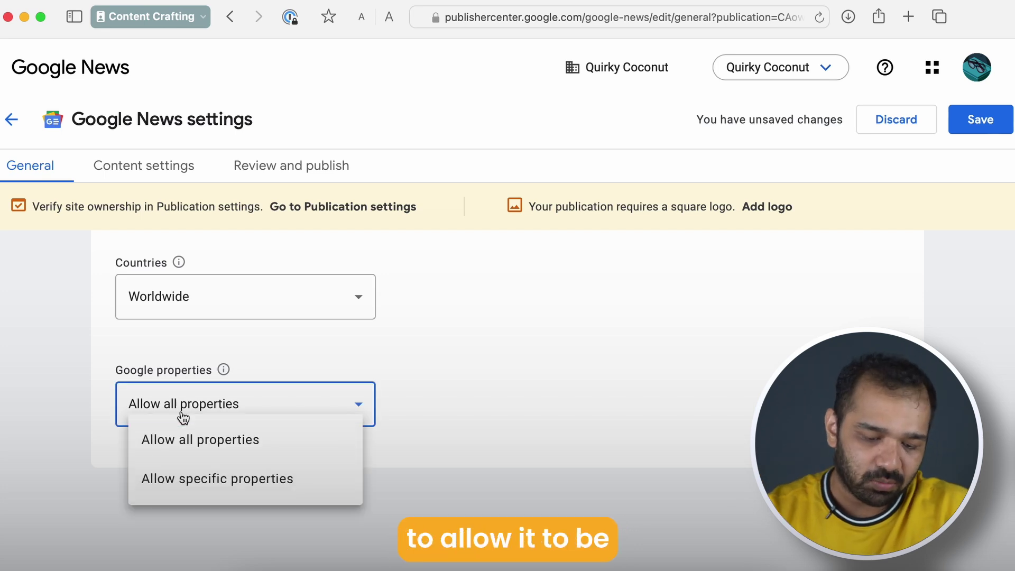
pyautogui.click(454, 409)
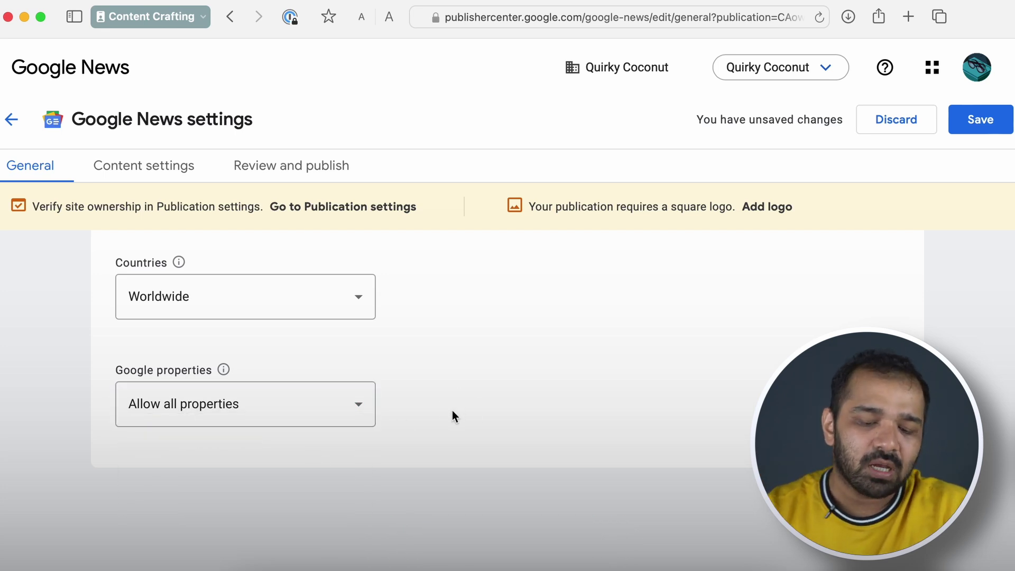
pyautogui.click(222, 414)
pyautogui.click(207, 491)
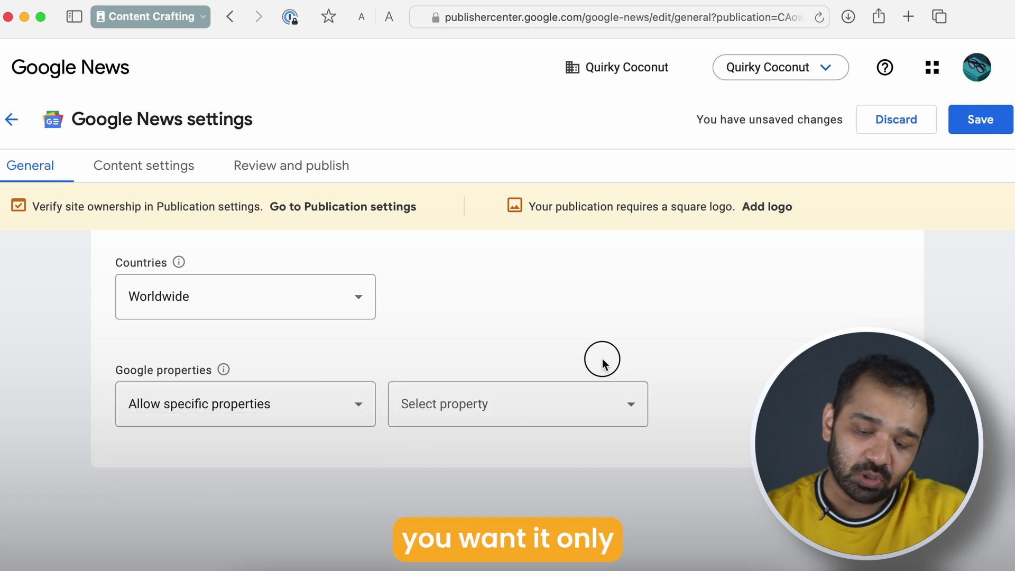
pyautogui.click(549, 409)
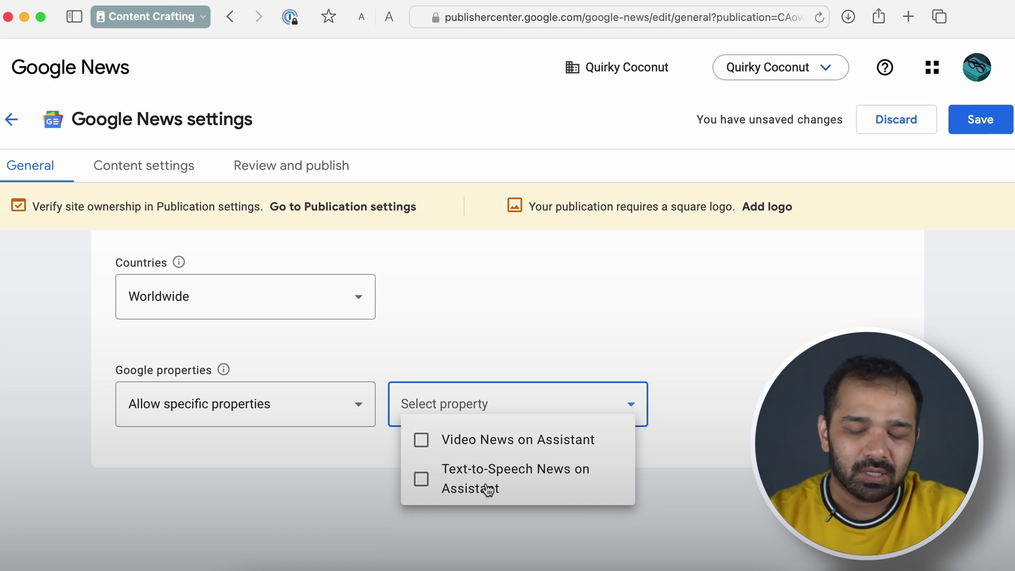
pyautogui.click(343, 408)
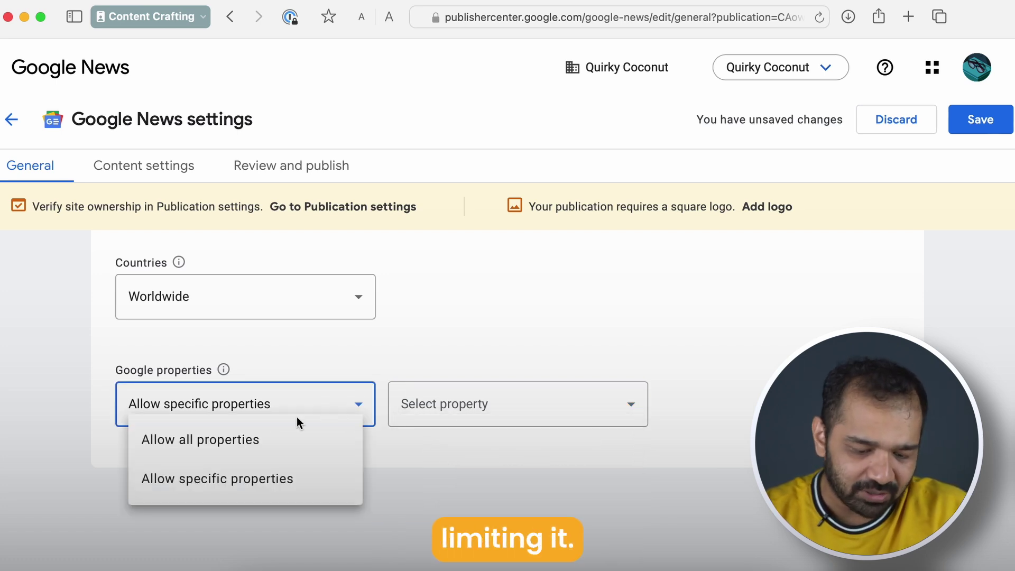
pyautogui.click(271, 438)
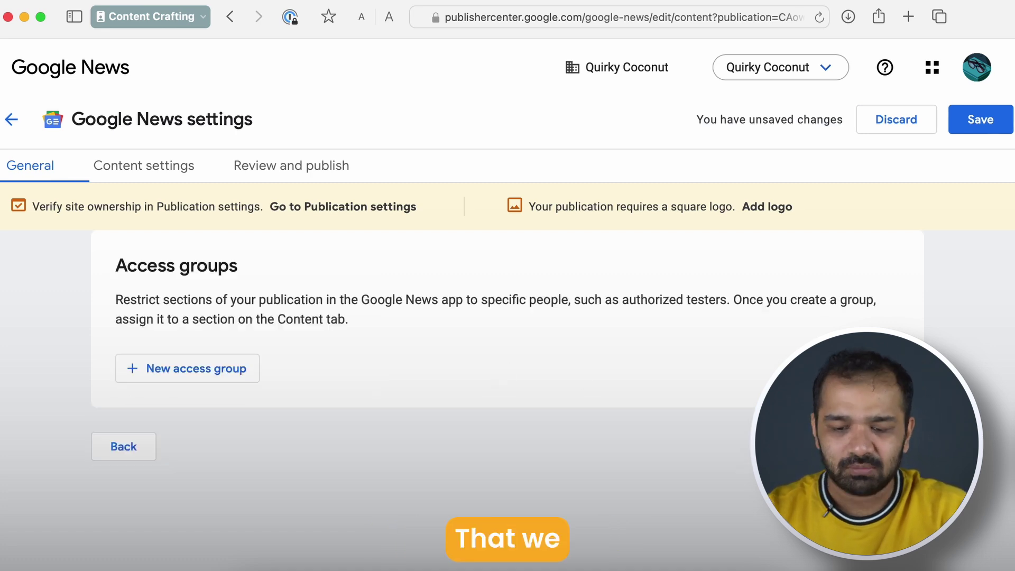
# Step: Start and cancel a new access group, then go to the Review and publish checklist
pyautogui.scroll(2, 487, 367)
pyautogui.scroll(3, 488, 366)
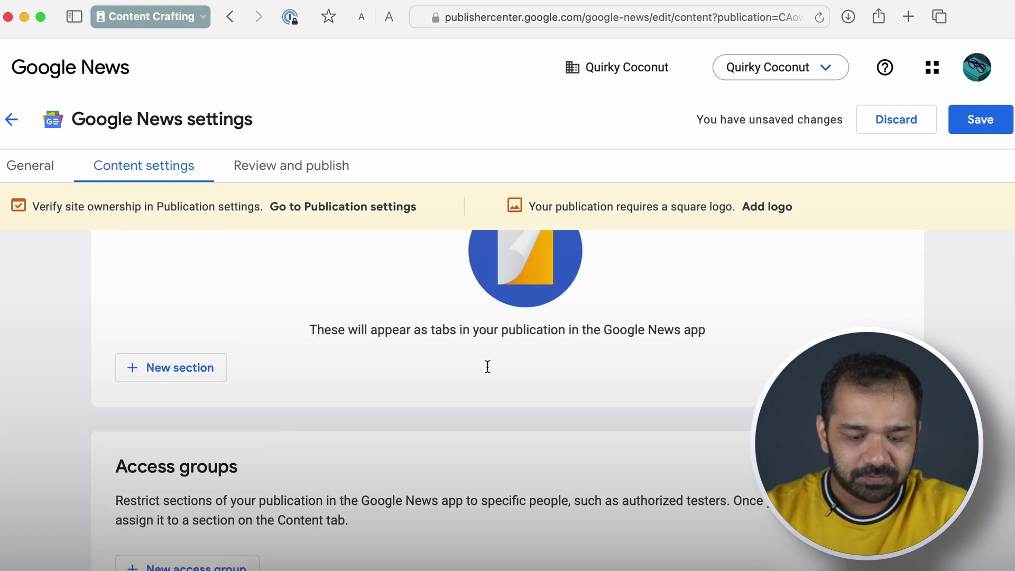
pyautogui.scroll(-3, 488, 367)
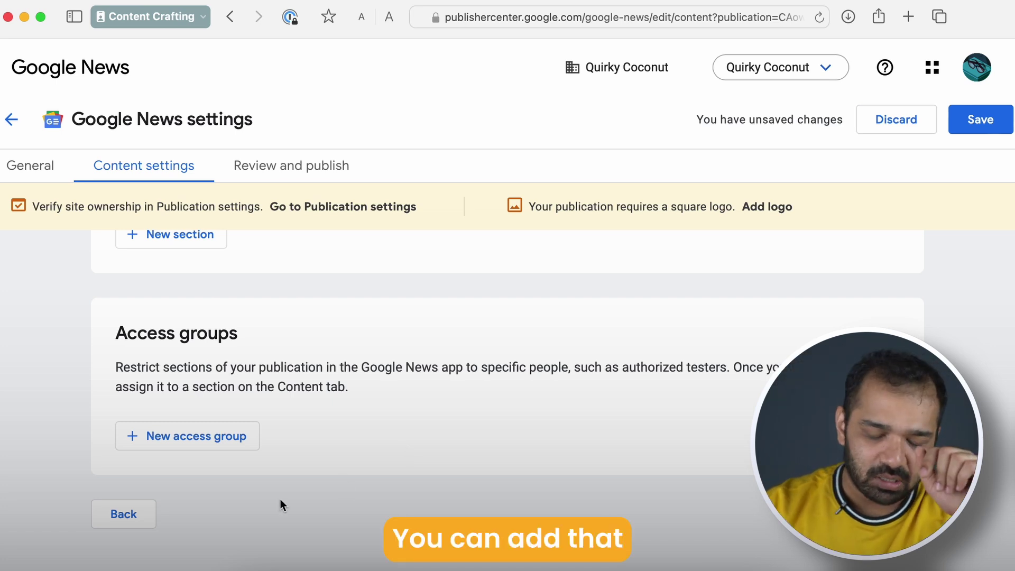
pyautogui.scroll(3, 238, 501)
pyautogui.click(175, 536)
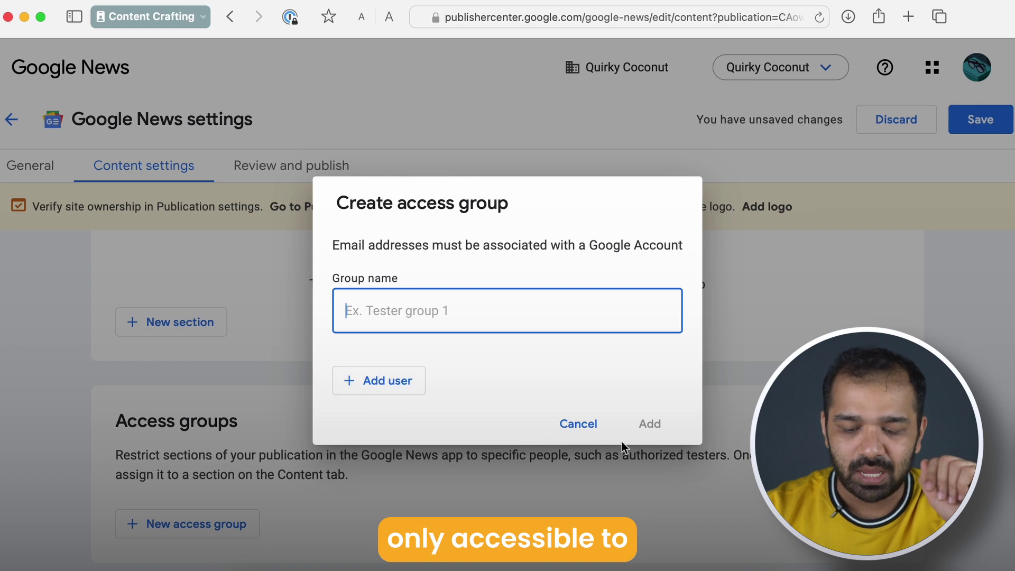
pyautogui.click(598, 422)
pyautogui.scroll(2, 598, 420)
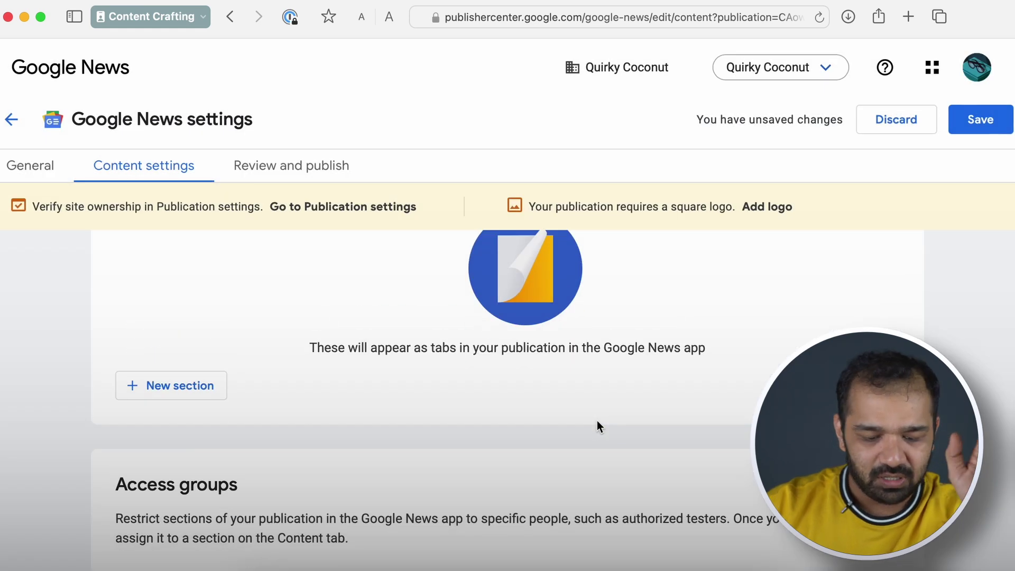
pyautogui.scroll(-3, 597, 421)
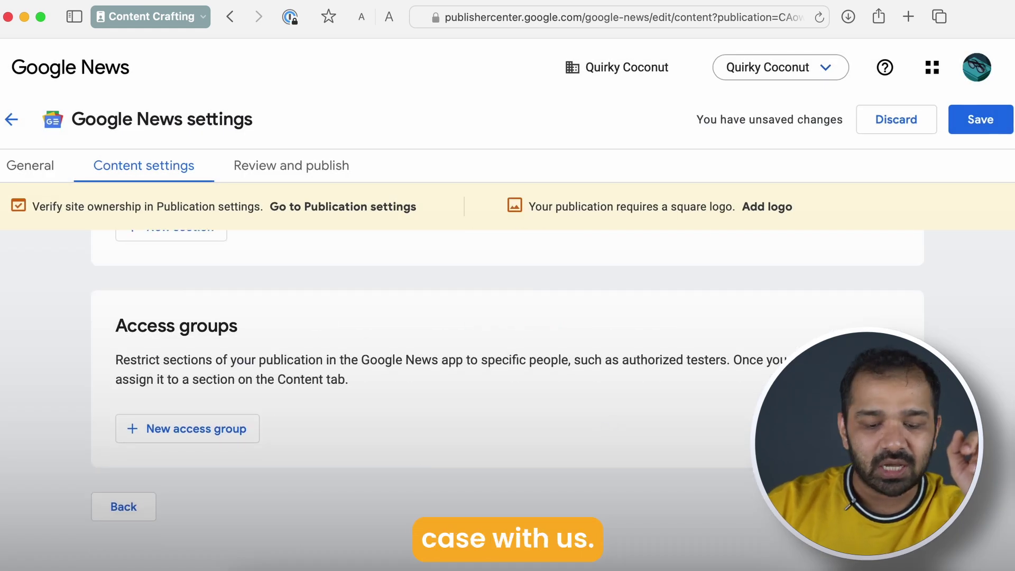
pyautogui.click(889, 506)
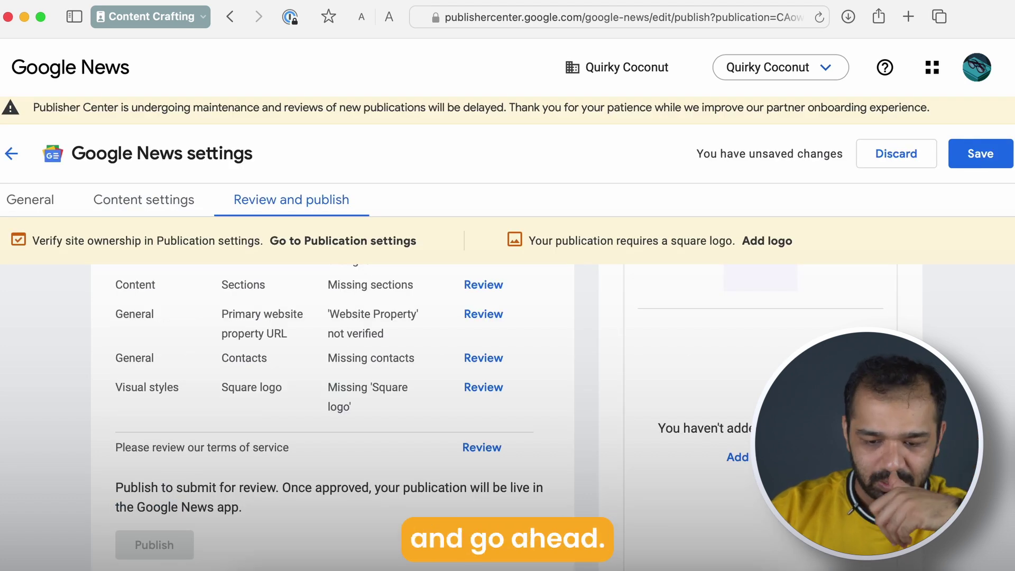
# Step: Review Missing sections and list the Feed, Web location, Video and Personalized feed section types
pyautogui.scroll(5, 487, 370)
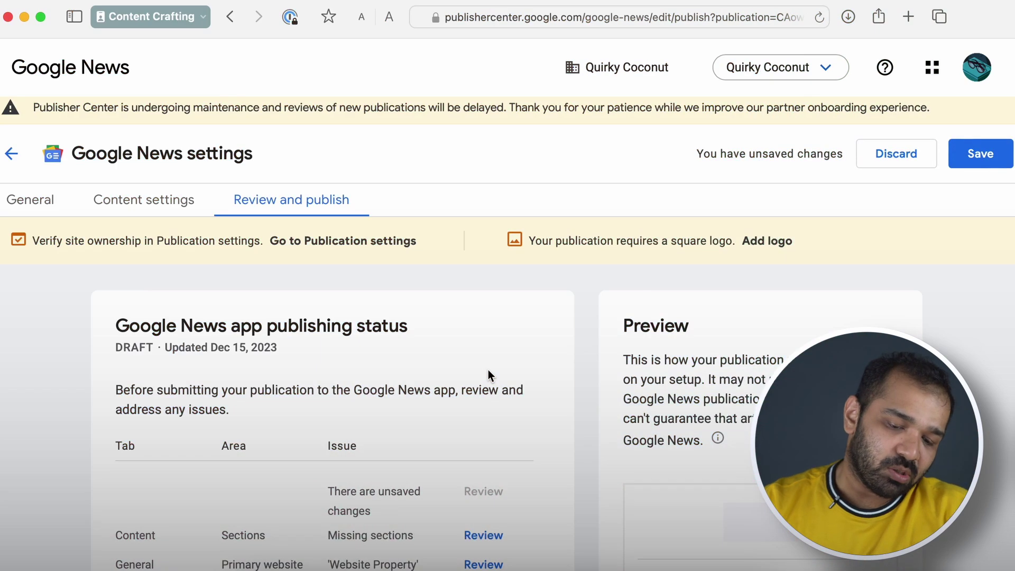
pyautogui.scroll(-1, 488, 369)
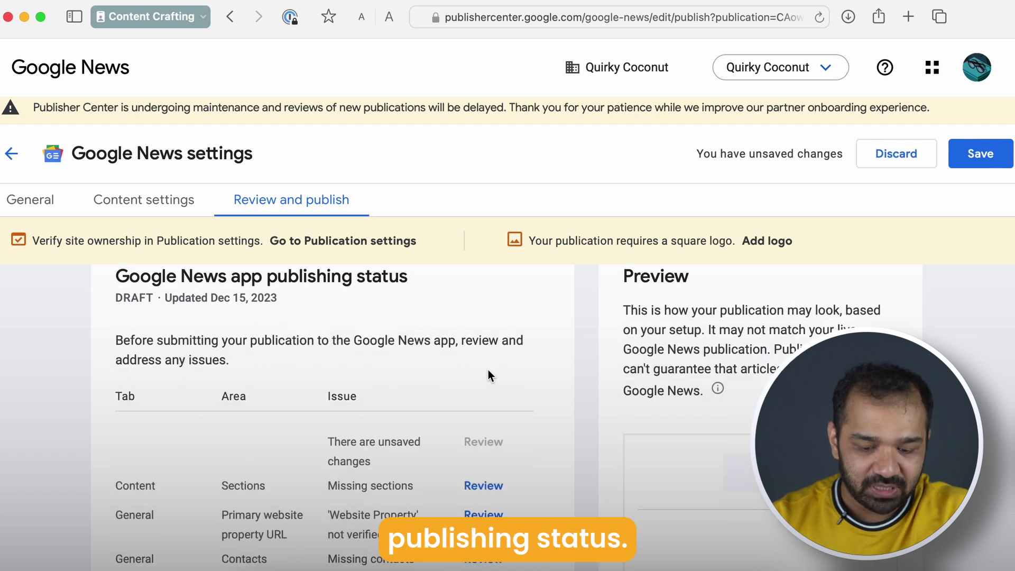
pyautogui.scroll(-4, 442, 476)
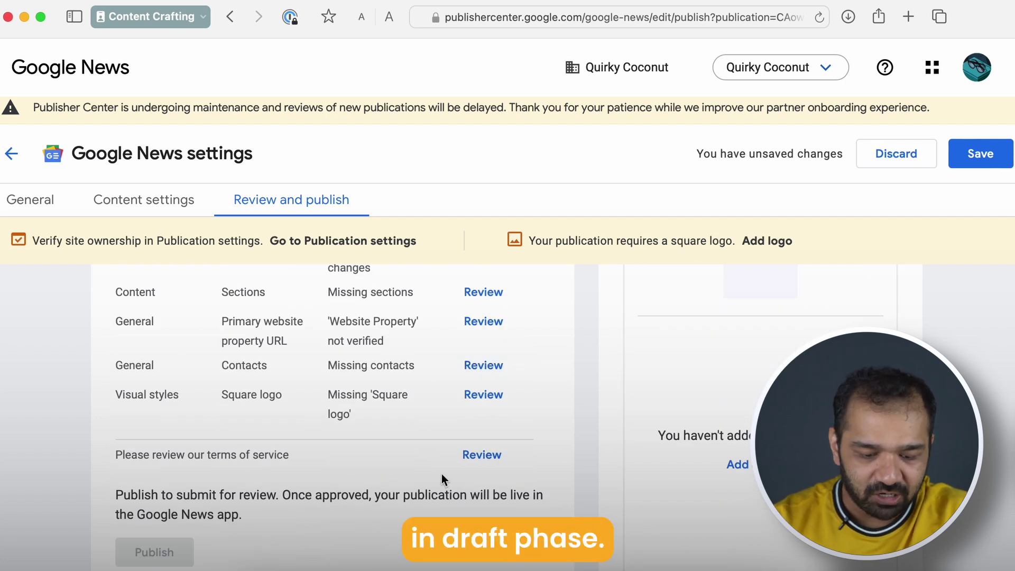
pyautogui.scroll(-1, 442, 474)
pyautogui.scroll(-1, 442, 474)
pyautogui.scroll(-2, 442, 474)
pyautogui.scroll(6, 442, 473)
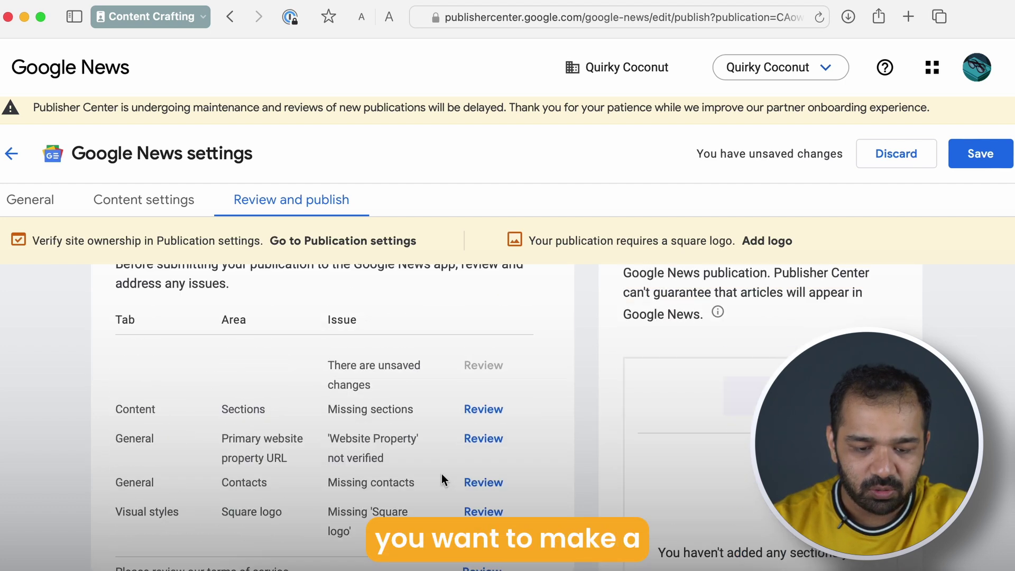
pyautogui.scroll(1, 442, 474)
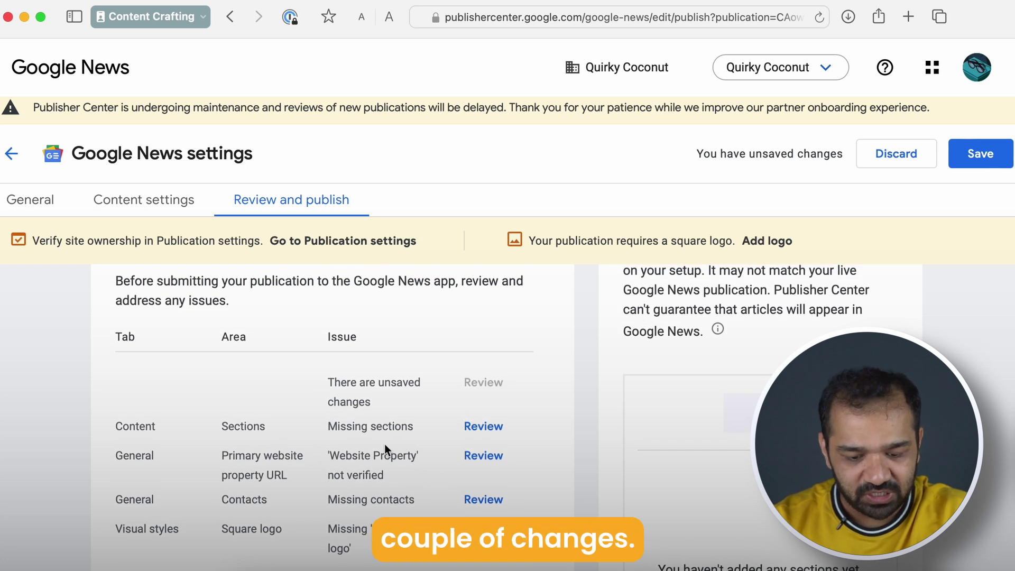
pyautogui.click(500, 426)
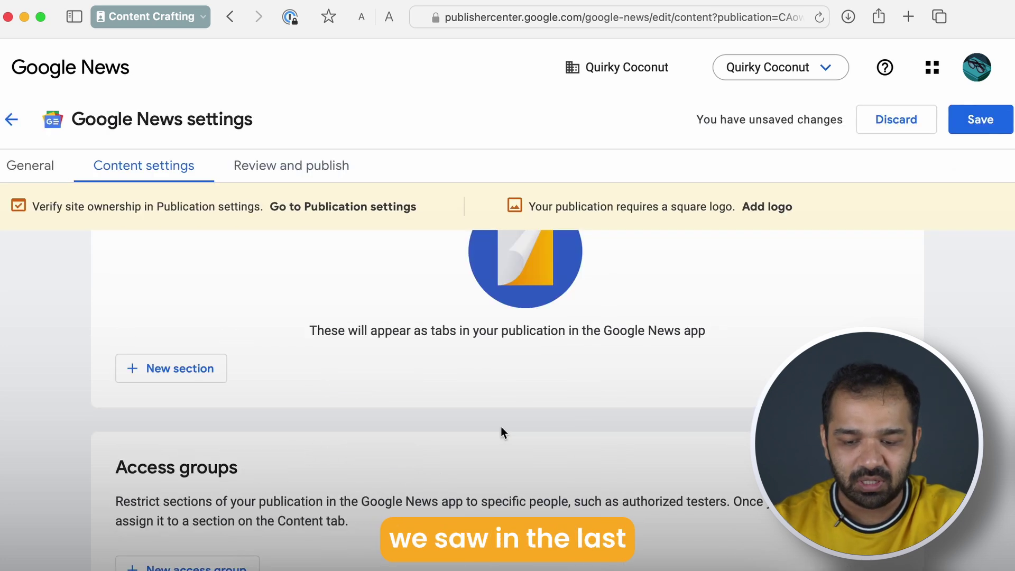
pyautogui.click(174, 426)
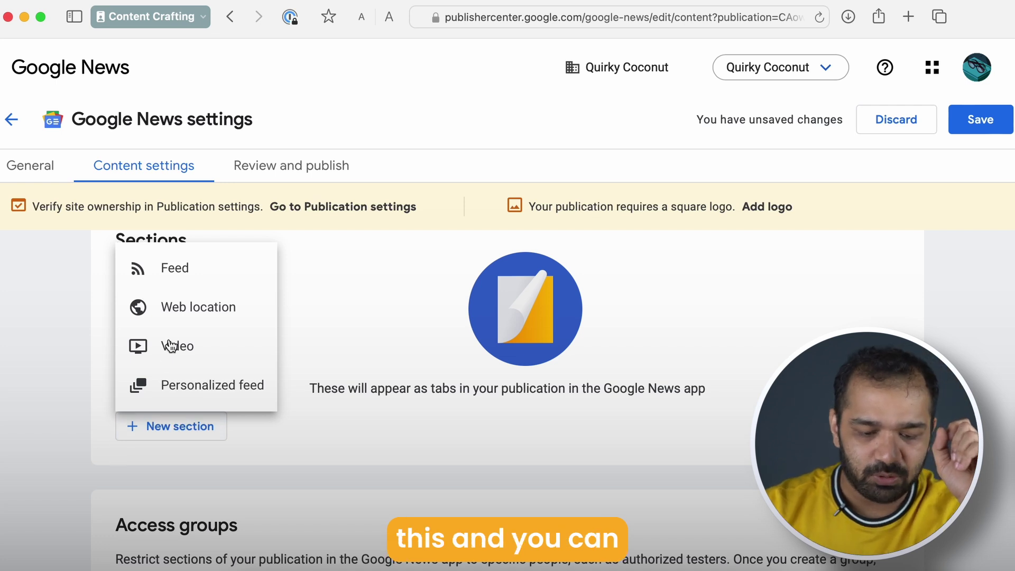
pyautogui.click(183, 271)
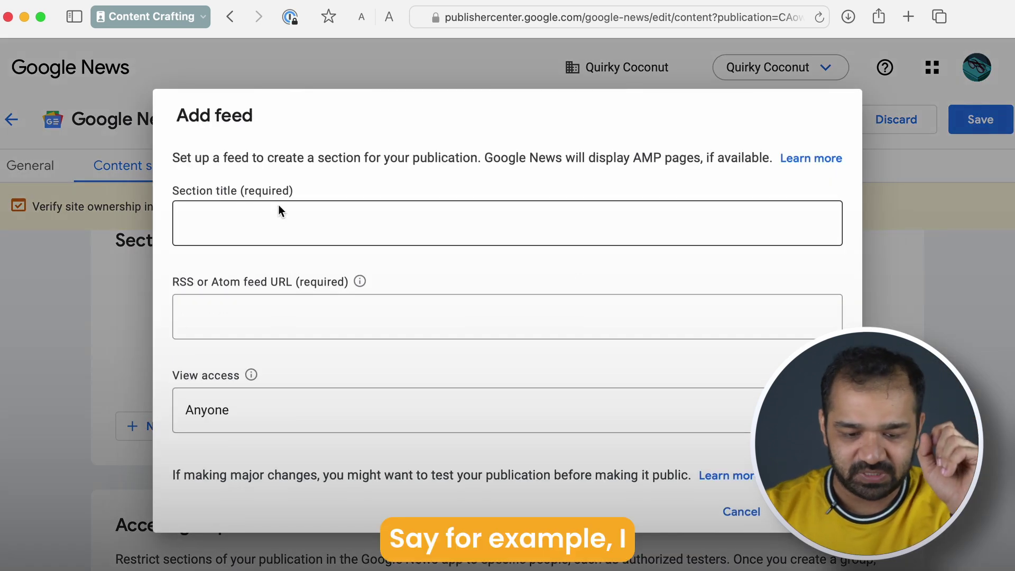
pyautogui.click(276, 223)
pyautogui.write('News')
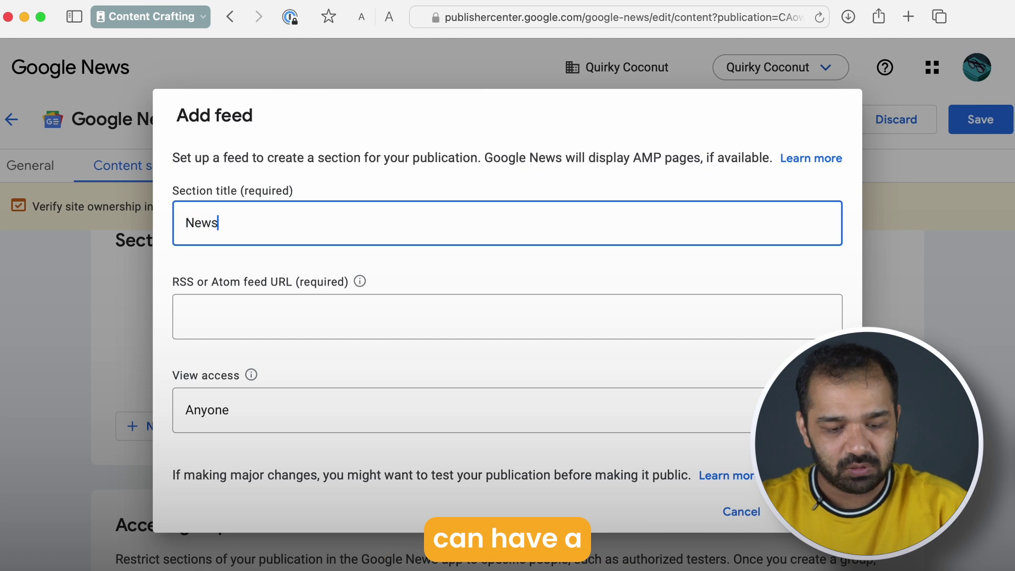
pyautogui.click(286, 308)
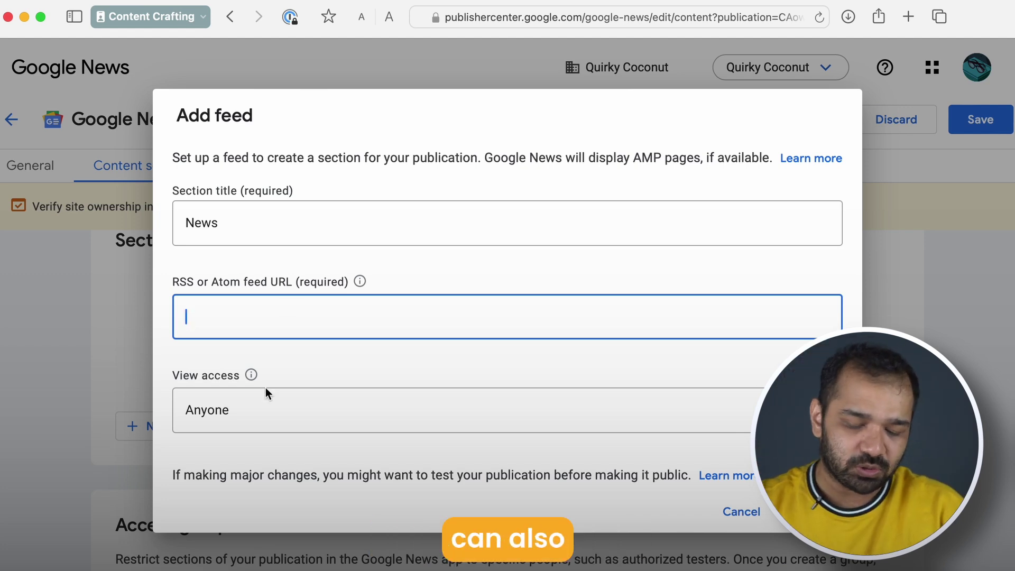
pyautogui.click(255, 424)
pyautogui.click(307, 367)
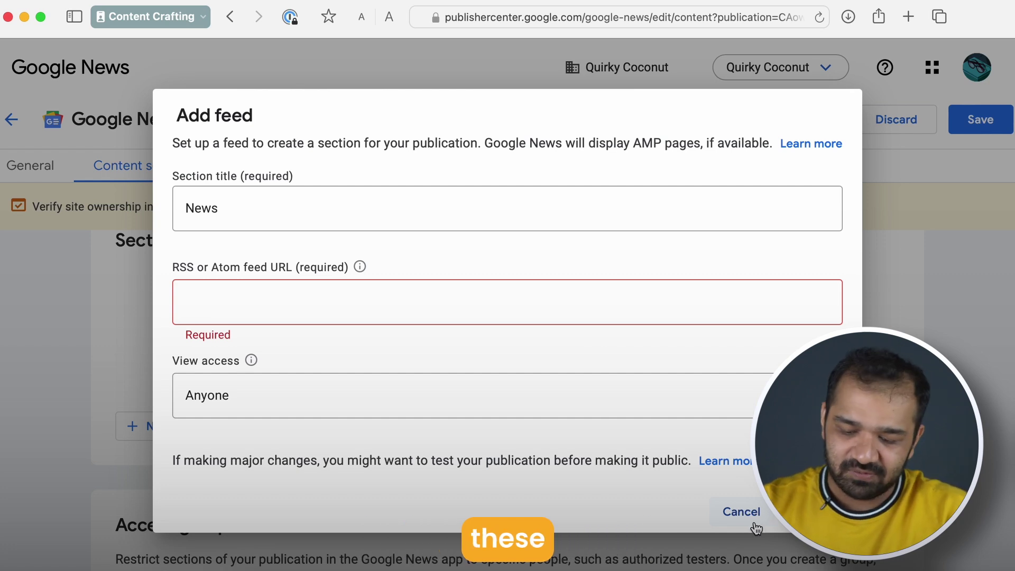
pyautogui.click(757, 526)
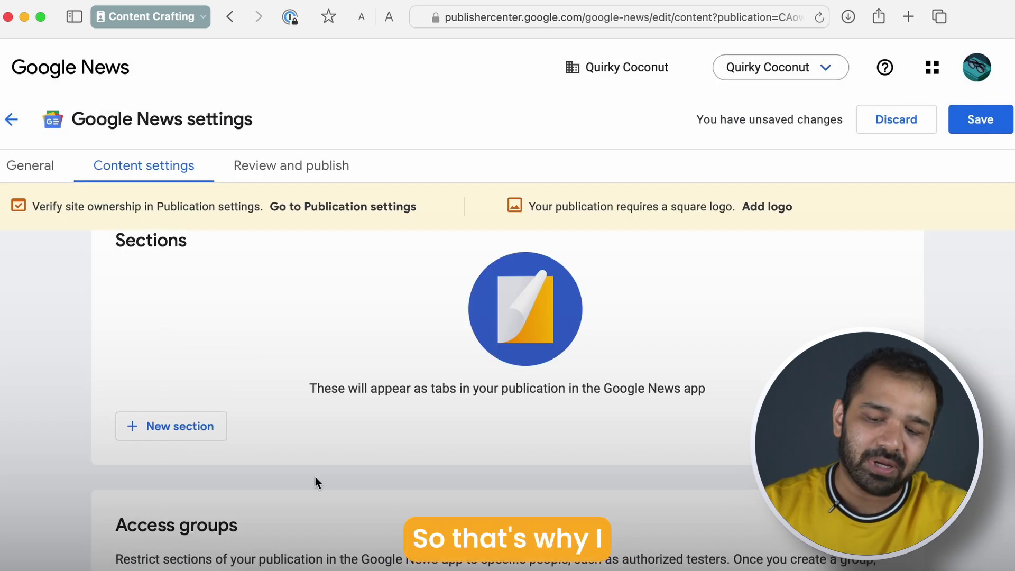
# Step: Look at the unverified website and square logo issues, cancelling both unsaved-changes warnings
pyautogui.scroll(-3, 315, 478)
pyautogui.scroll(-3, 315, 477)
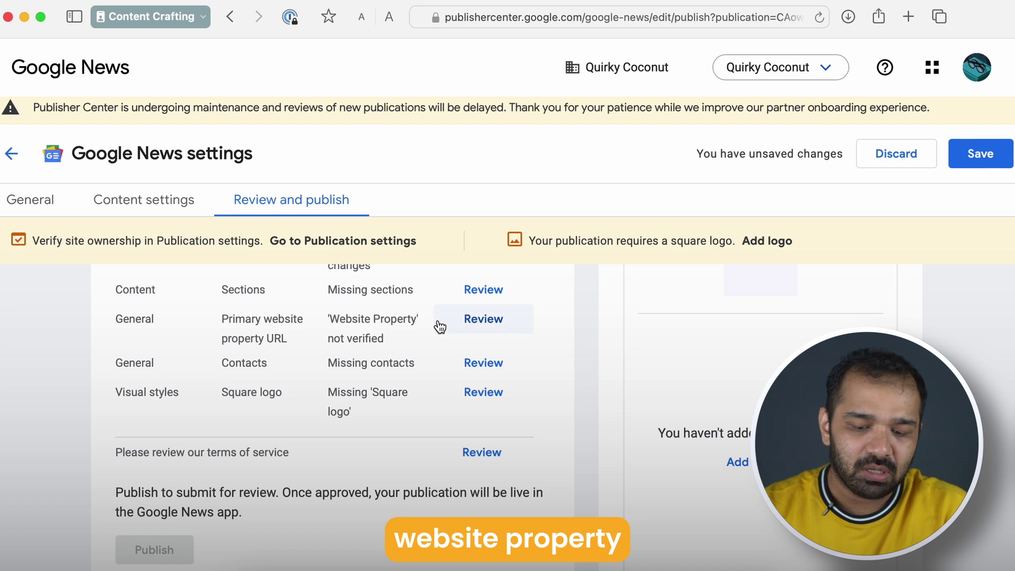
pyautogui.click(481, 321)
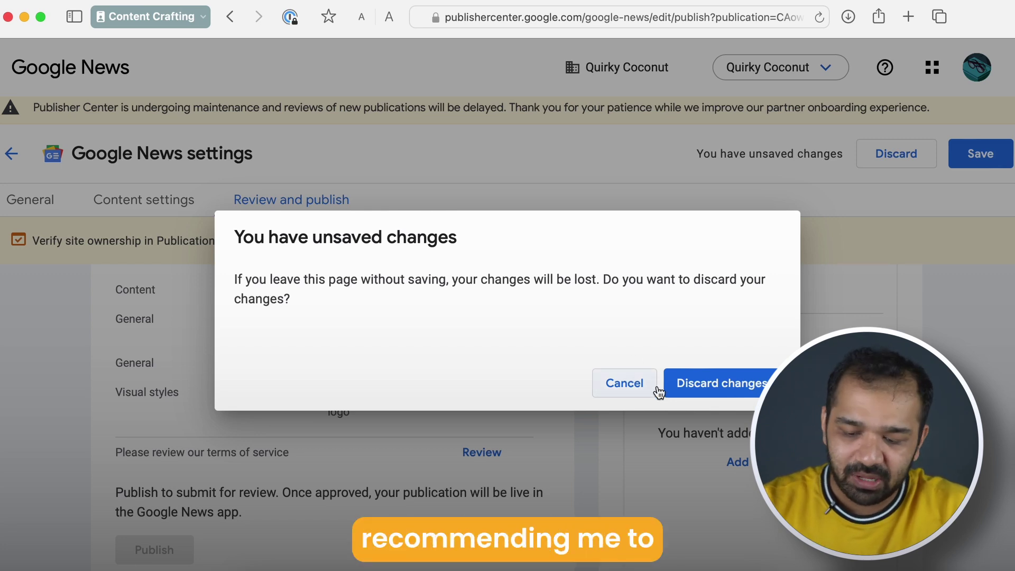
pyautogui.click(616, 388)
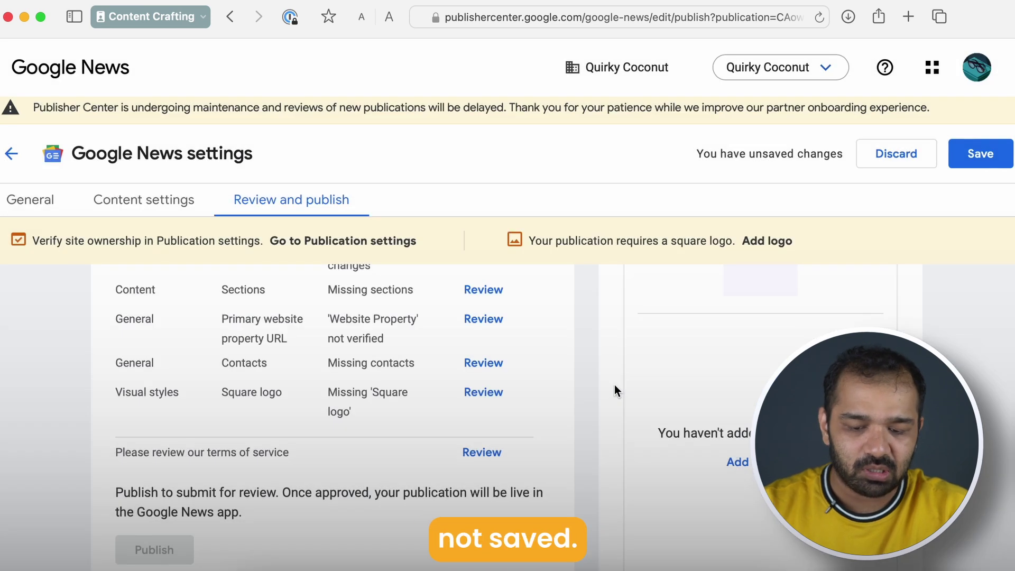
pyautogui.scroll(-1, 376, 363)
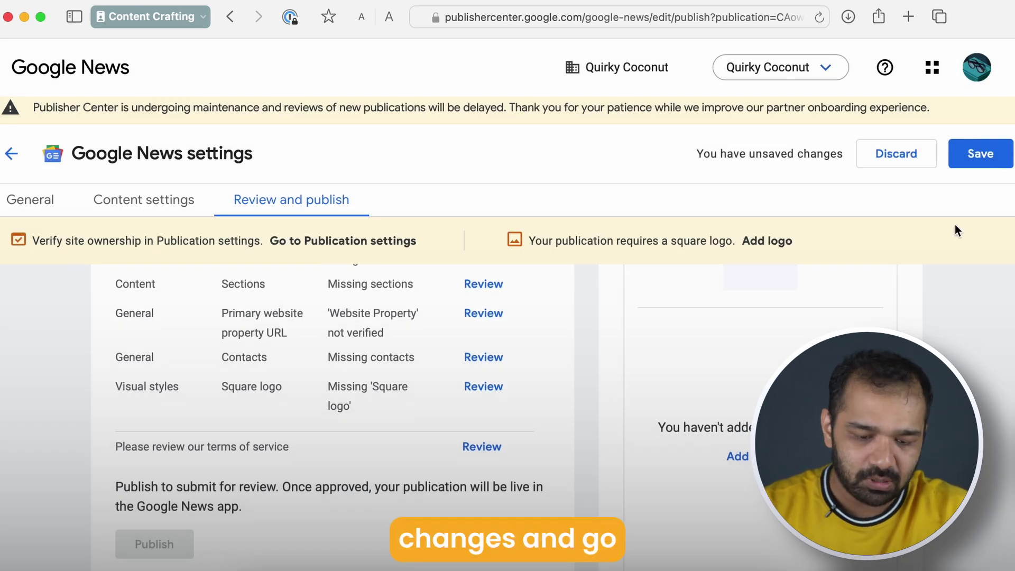
pyautogui.scroll(2, 176, 370)
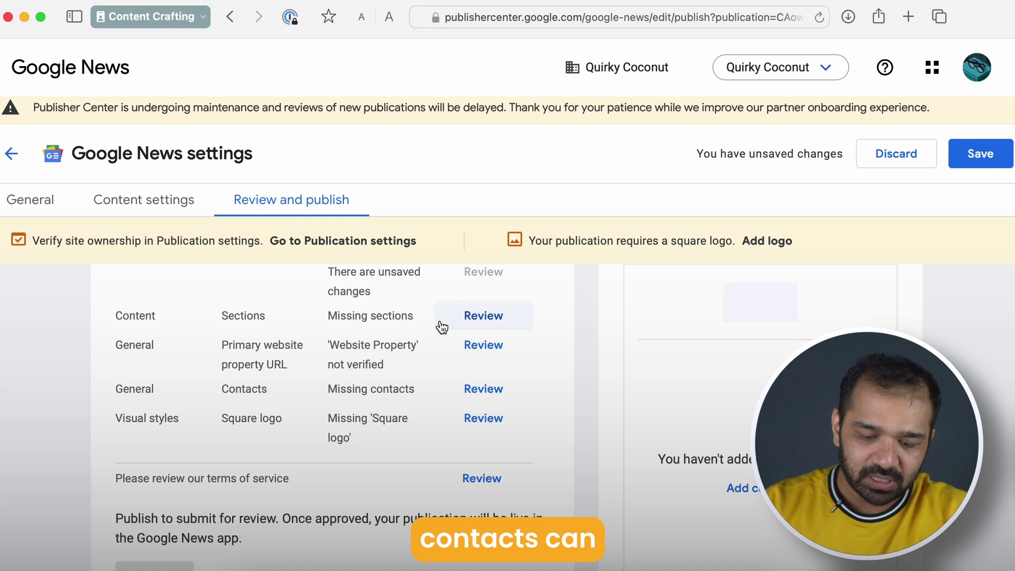
pyautogui.scroll(-2, 509, 472)
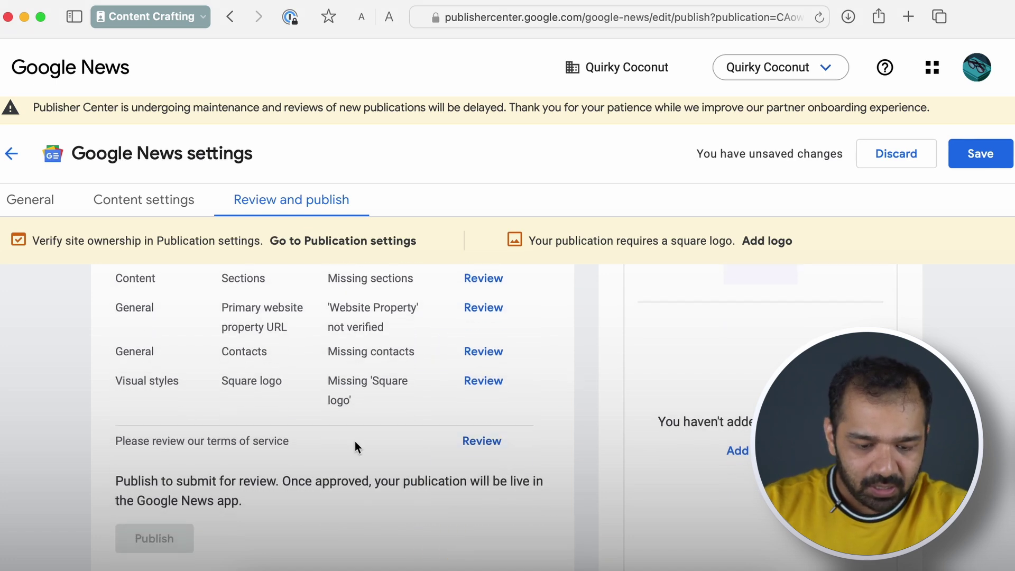
pyautogui.click(493, 392)
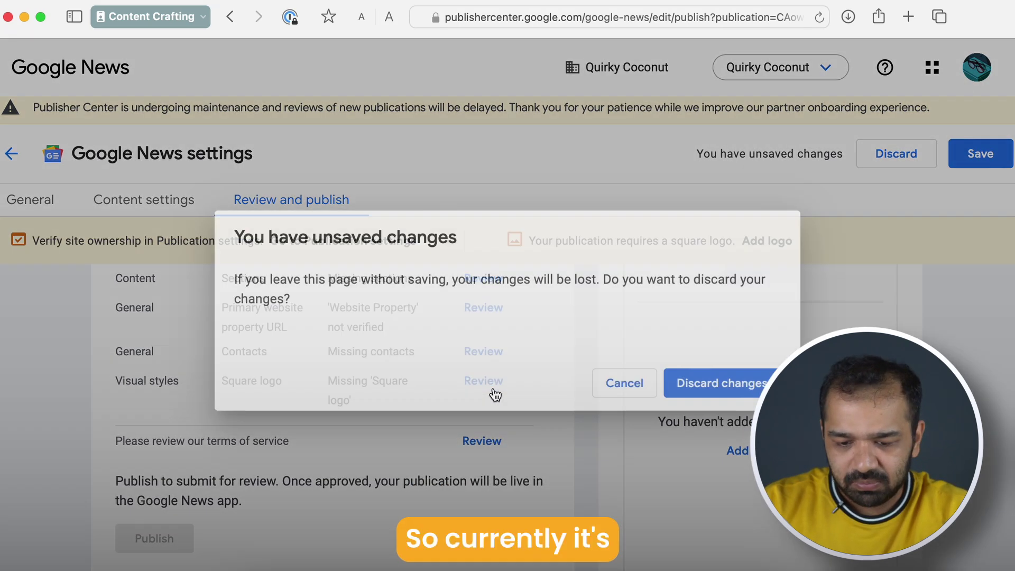
pyautogui.click(654, 385)
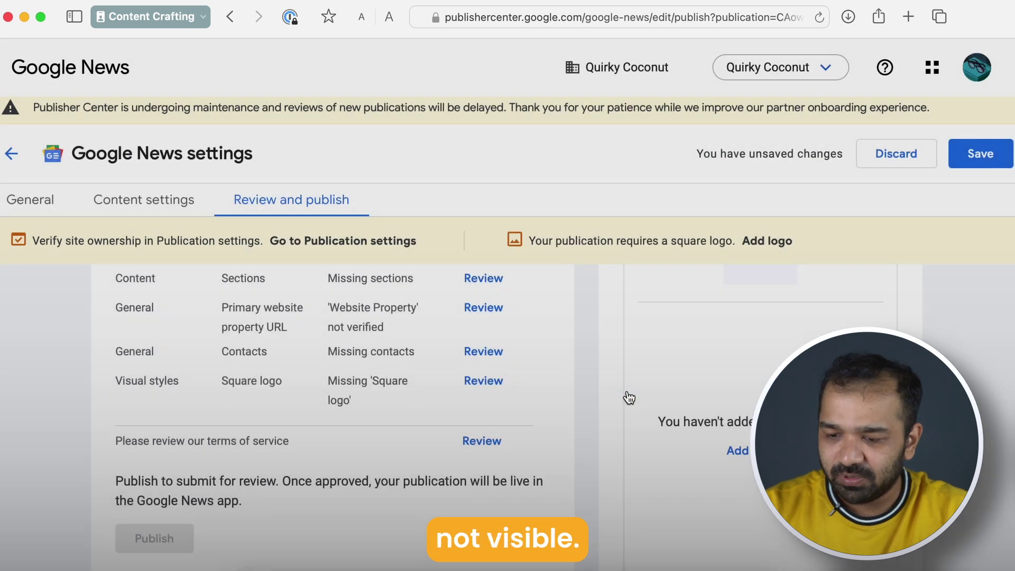
# Step: Save Quirky Coconut as a draft and scroll through the updated issues list
pyautogui.click(963, 161)
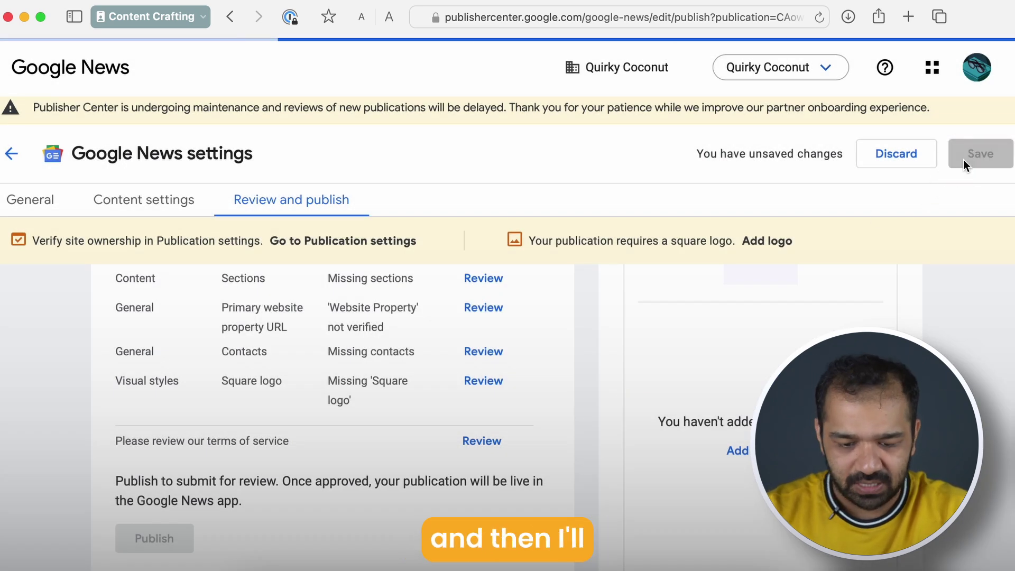
pyautogui.scroll(-4, 505, 405)
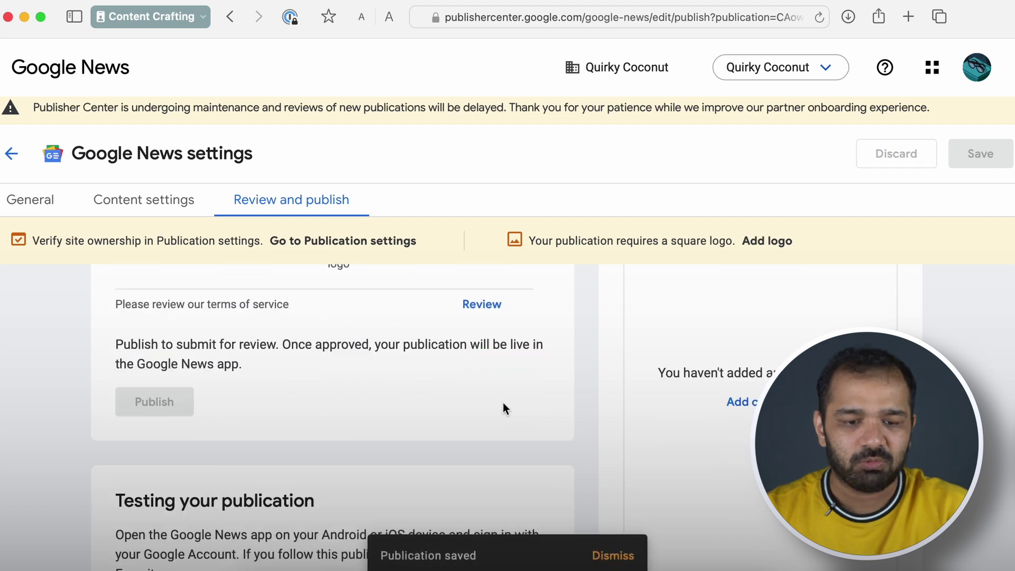
pyautogui.scroll(-1, 503, 403)
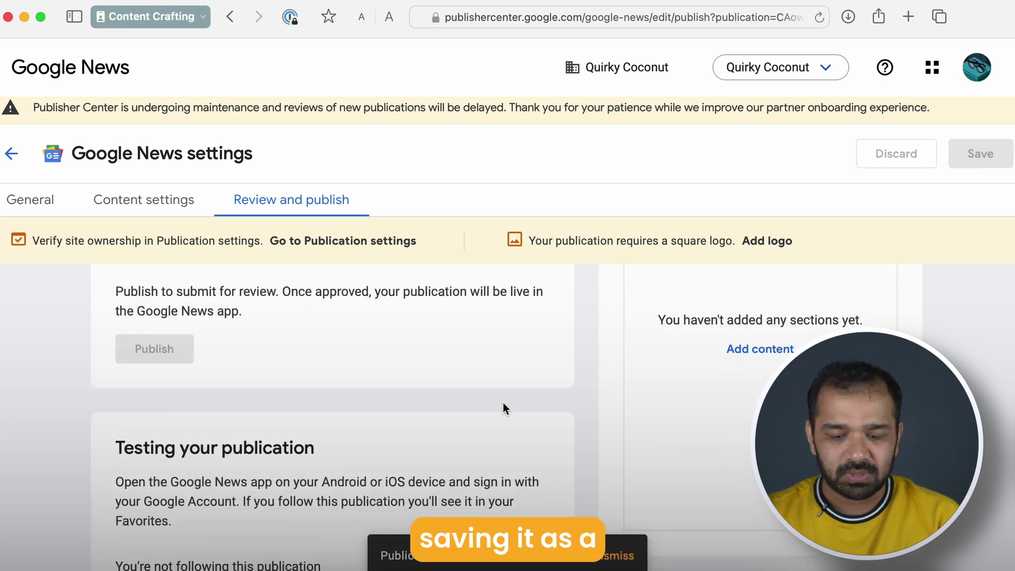
pyautogui.scroll(-2, 503, 402)
pyautogui.scroll(-1, 503, 407)
pyautogui.scroll(-1, 503, 407)
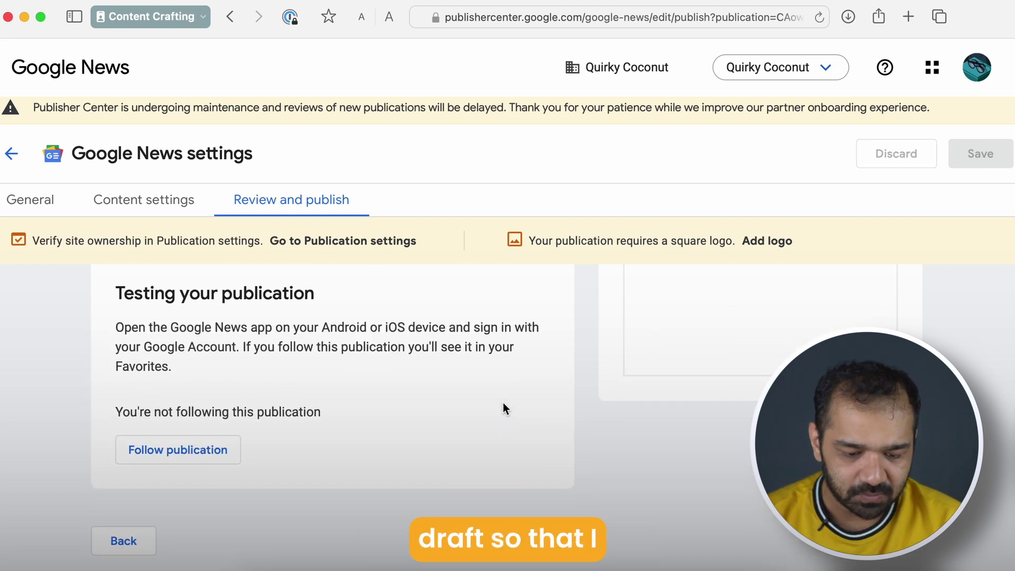
pyautogui.scroll(5, 502, 407)
pyautogui.scroll(3, 503, 408)
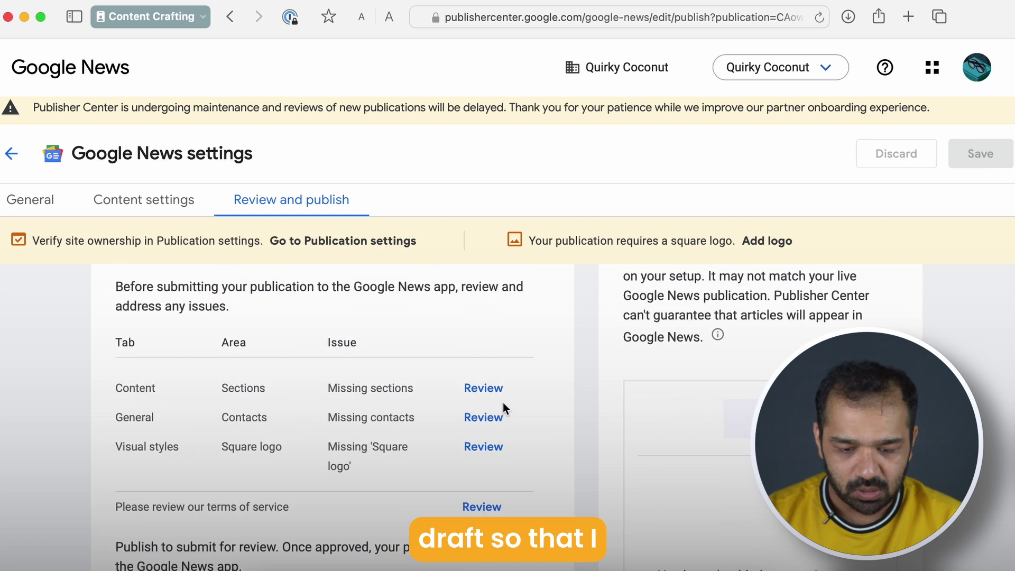
# Step: Inspect the verified quirkycoconut.in primary and additional publication URLs, then collapse them
pyautogui.click(484, 460)
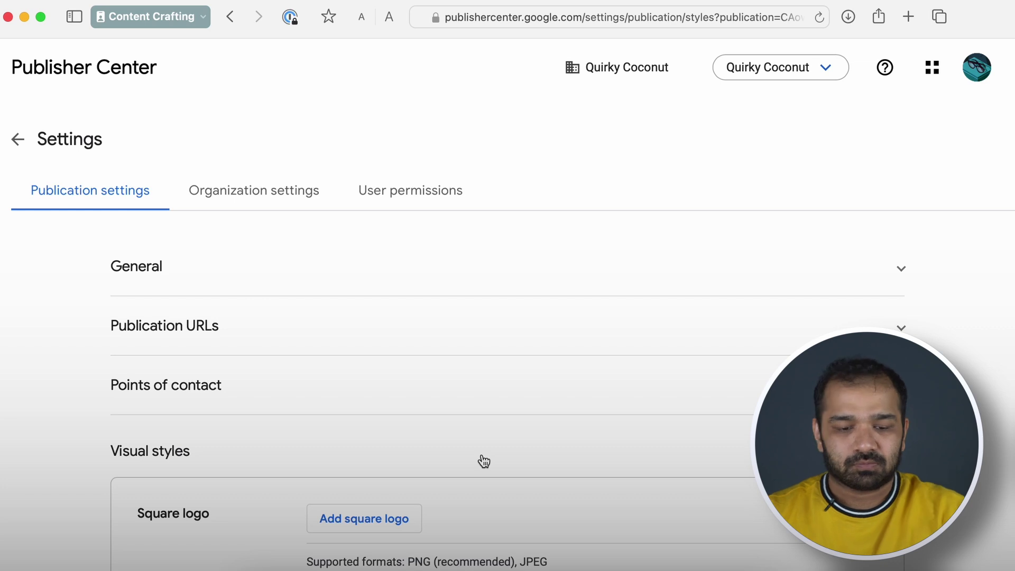
pyautogui.scroll(-5, 289, 476)
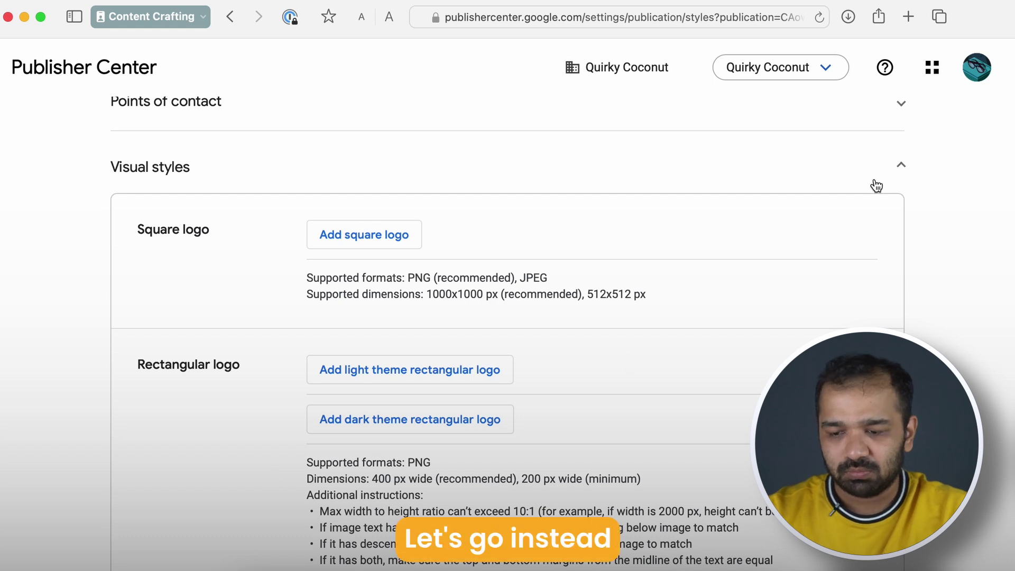
pyautogui.scroll(3, 887, 185)
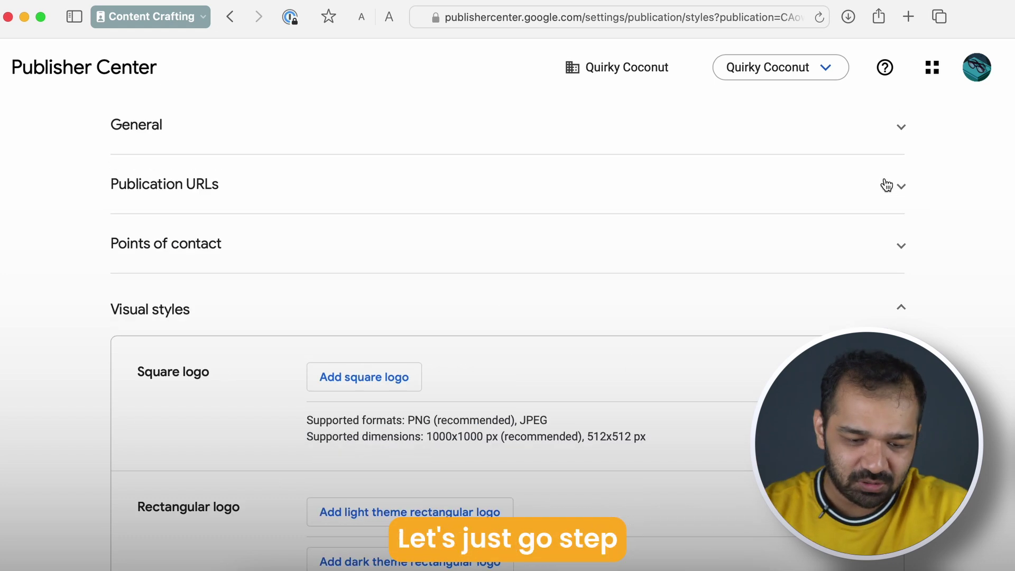
pyautogui.scroll(2, 887, 185)
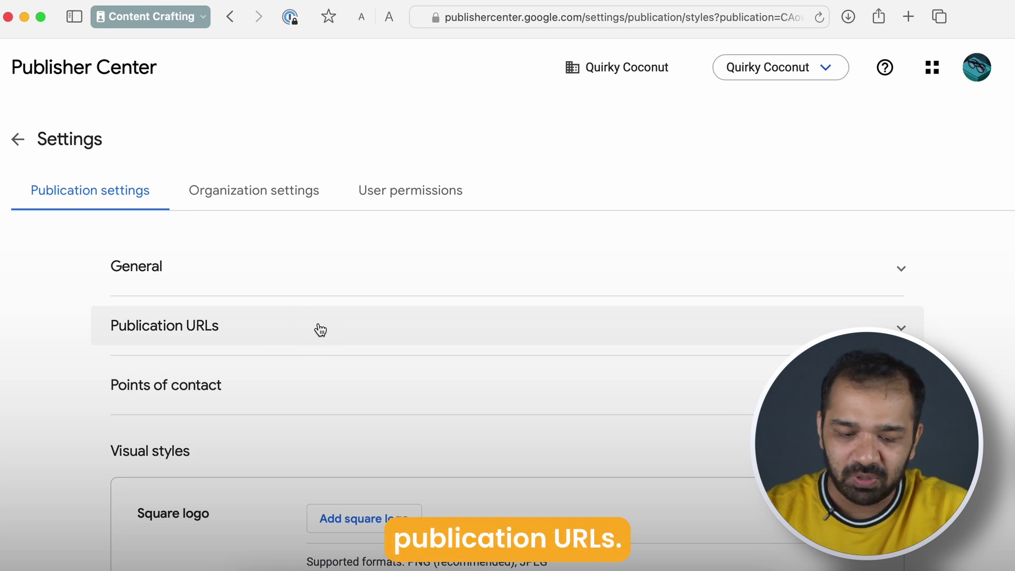
pyautogui.click(319, 329)
pyautogui.scroll(-5, 320, 331)
pyautogui.scroll(-1, 336, 378)
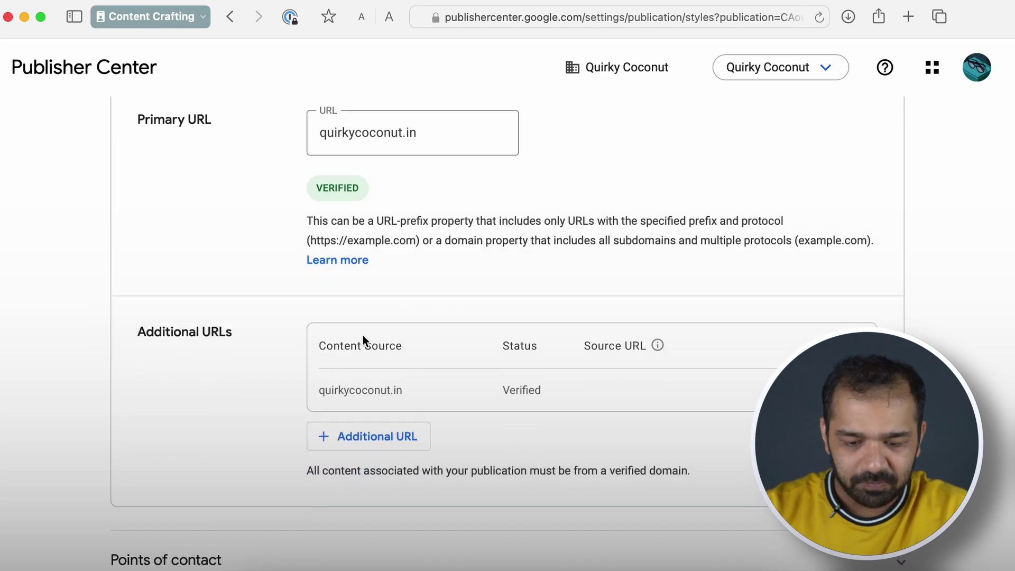
pyautogui.scroll(-2, 433, 408)
pyautogui.scroll(6, 257, 382)
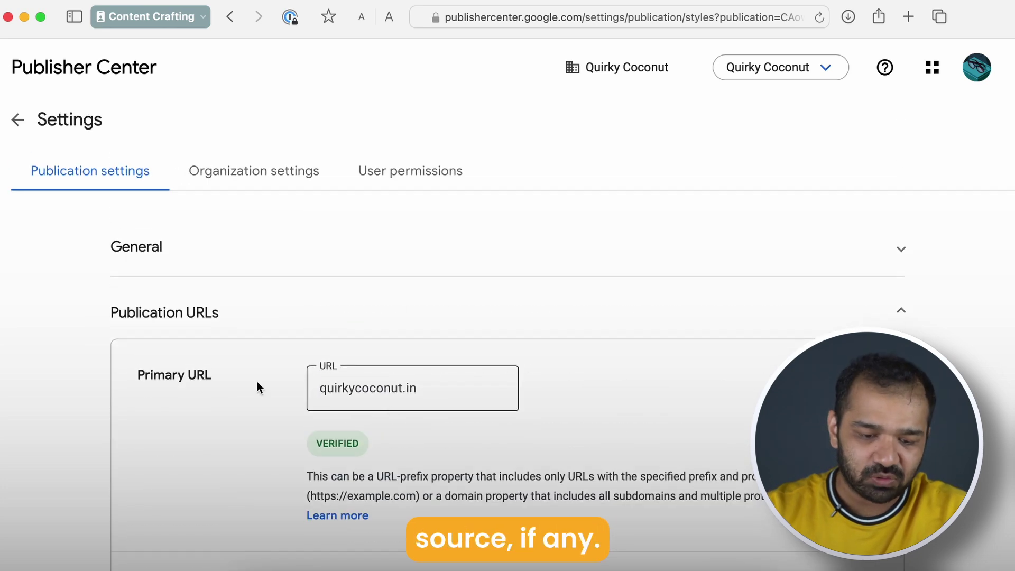
pyautogui.click(226, 386)
pyautogui.click(901, 311)
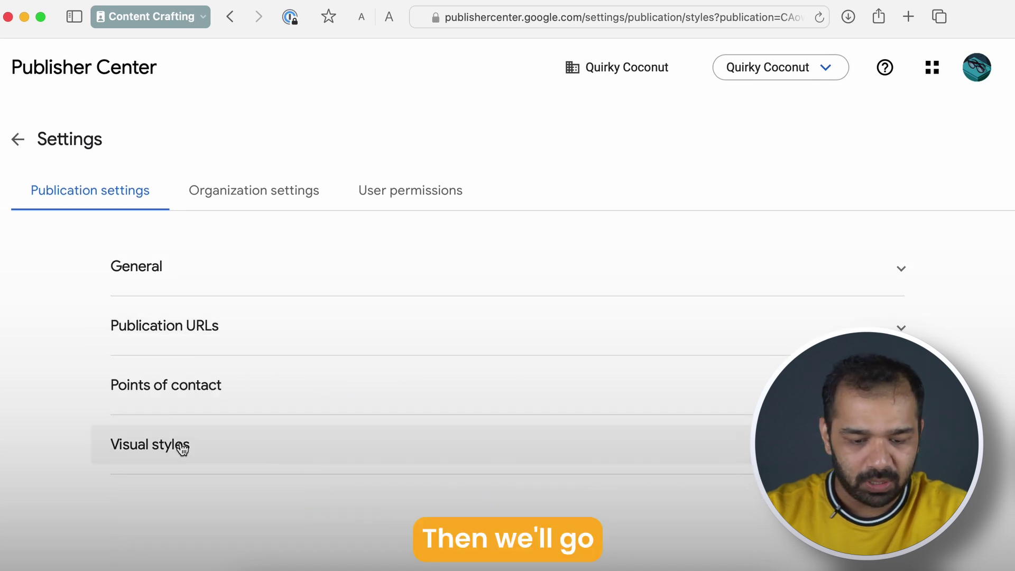
# Step: Expand Visual styles and Points of contact, which has no contacts yet
pyautogui.scroll(1, 195, 423)
pyautogui.click(199, 460)
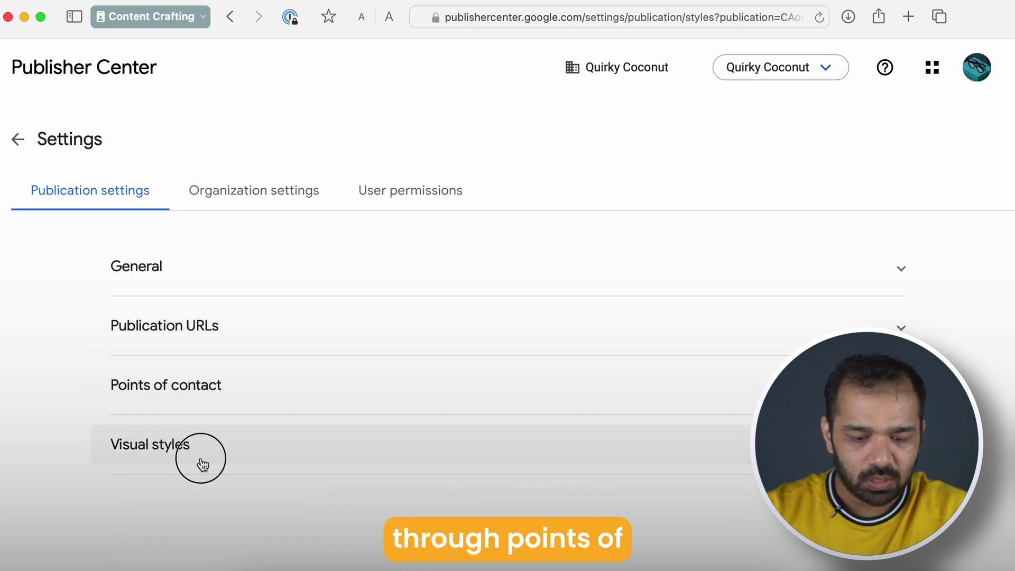
pyautogui.click(229, 378)
pyautogui.scroll(-1, 230, 376)
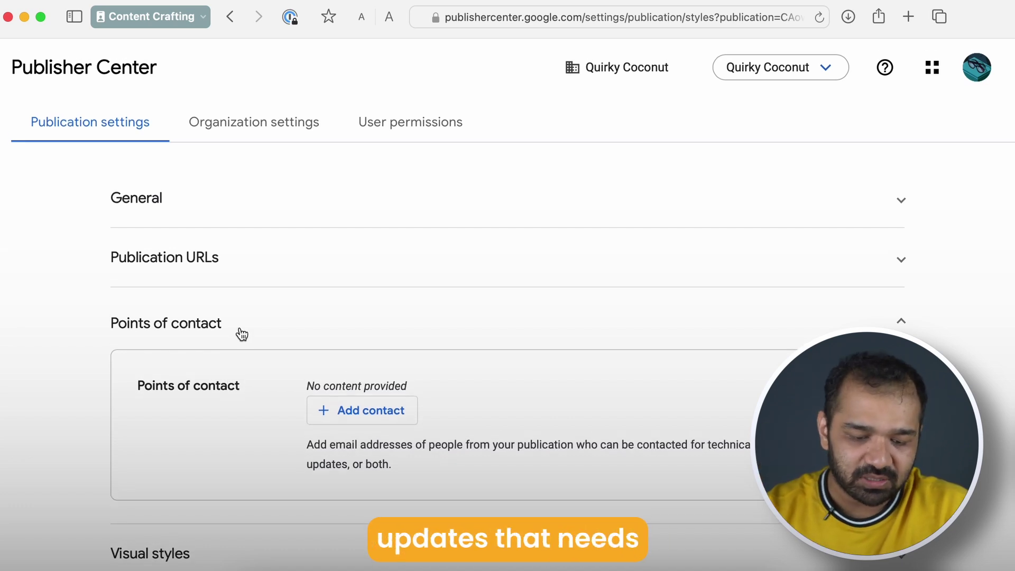
# Step: Collapse Points of contact and review the Visual styles square logo, rectangular logo and font requirements
pyautogui.click(245, 333)
pyautogui.click(183, 438)
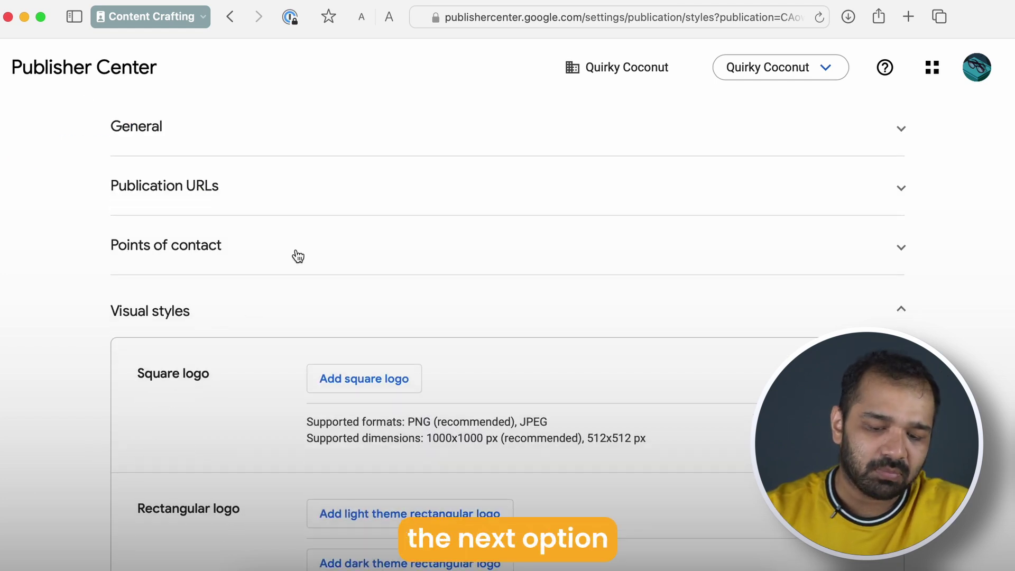
pyautogui.scroll(-3, 298, 256)
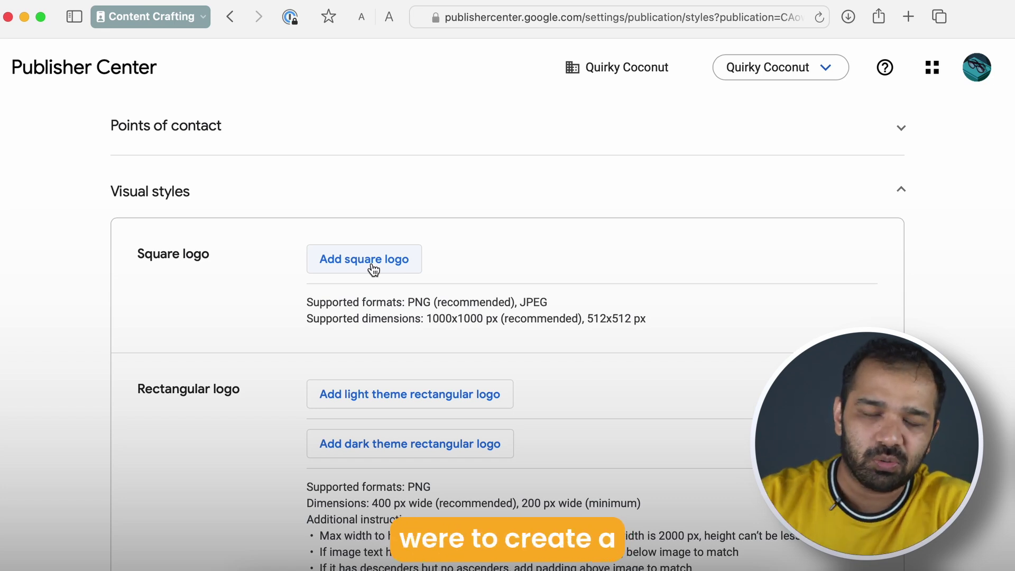
pyautogui.scroll(-2, 373, 270)
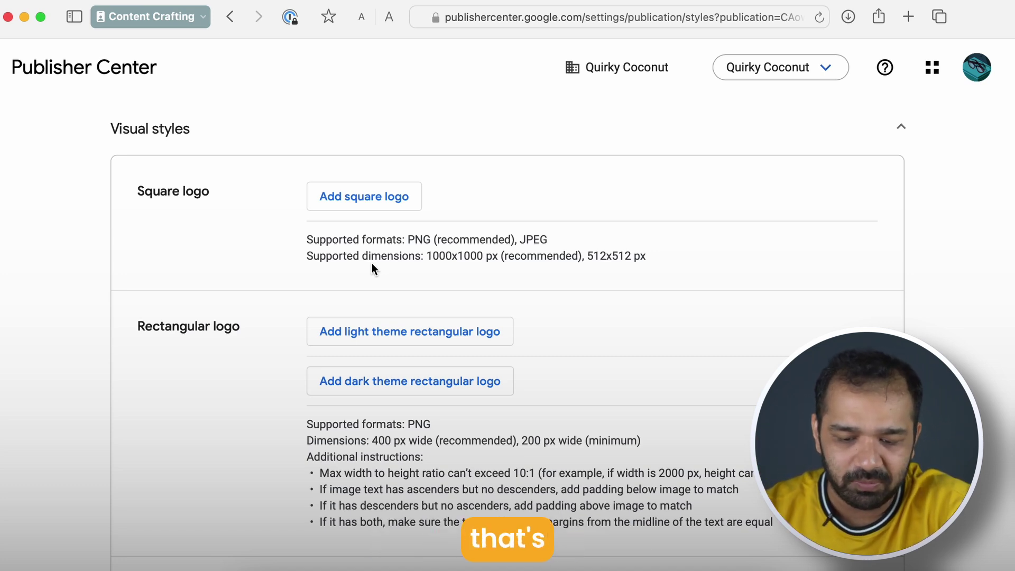
pyautogui.scroll(-1, 373, 262)
pyautogui.scroll(-3, 372, 259)
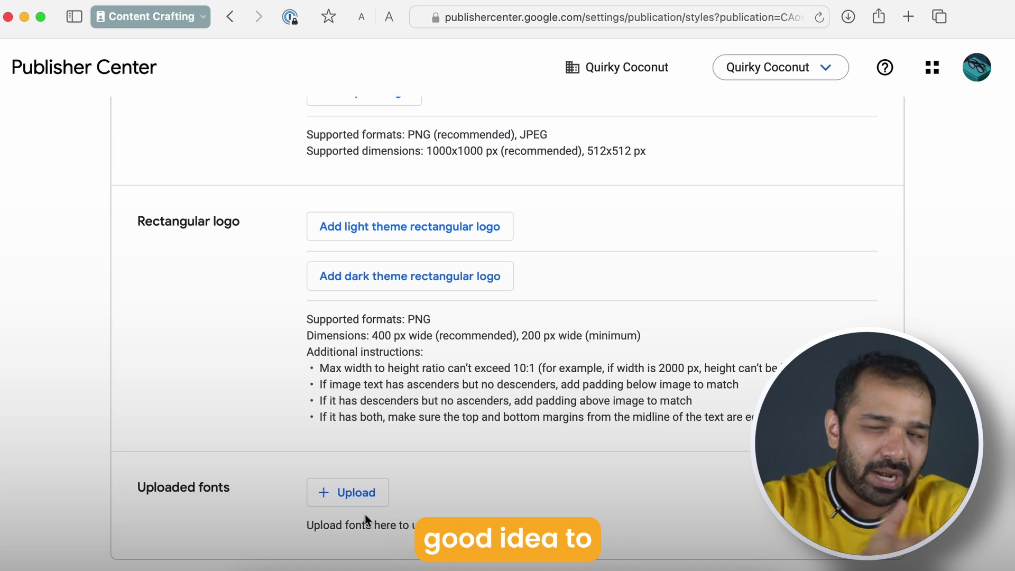
pyautogui.scroll(-1, 365, 515)
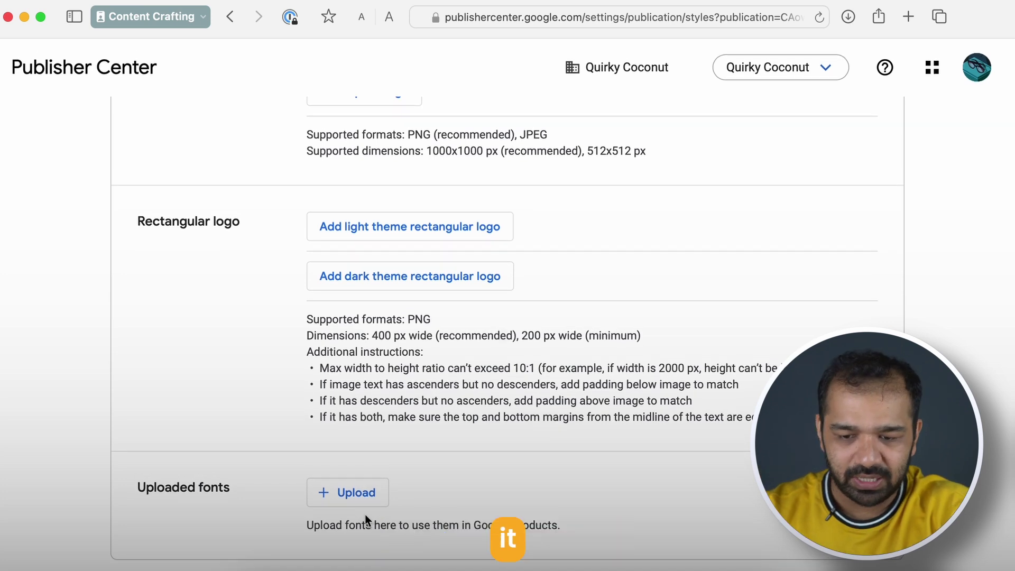
pyautogui.scroll(10, 365, 515)
pyautogui.scroll(-3, 185, 194)
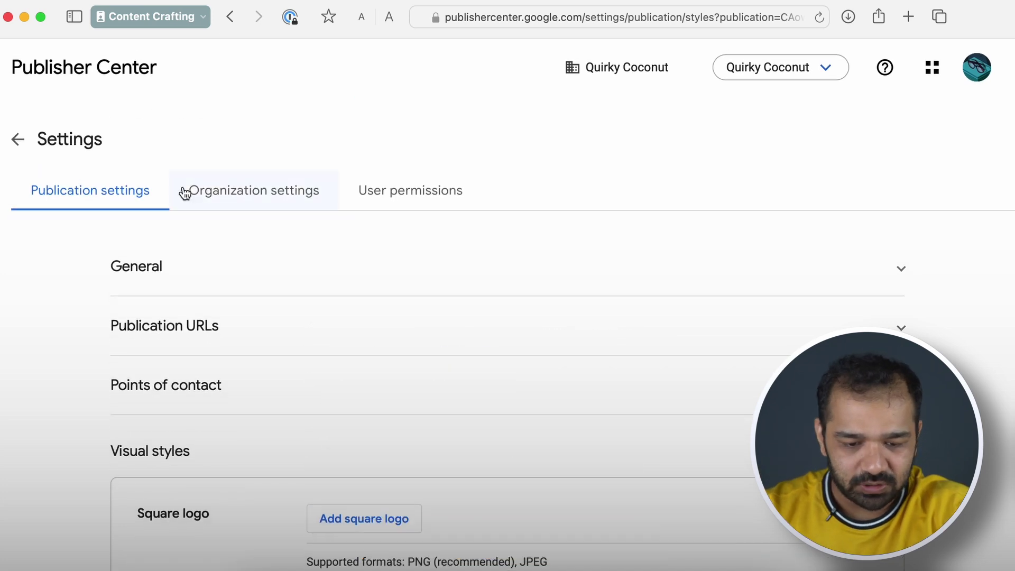
# Step: Switch to Organization settings and expand 'Switch or add organizations' to list Quirky Coconut
pyautogui.click(227, 191)
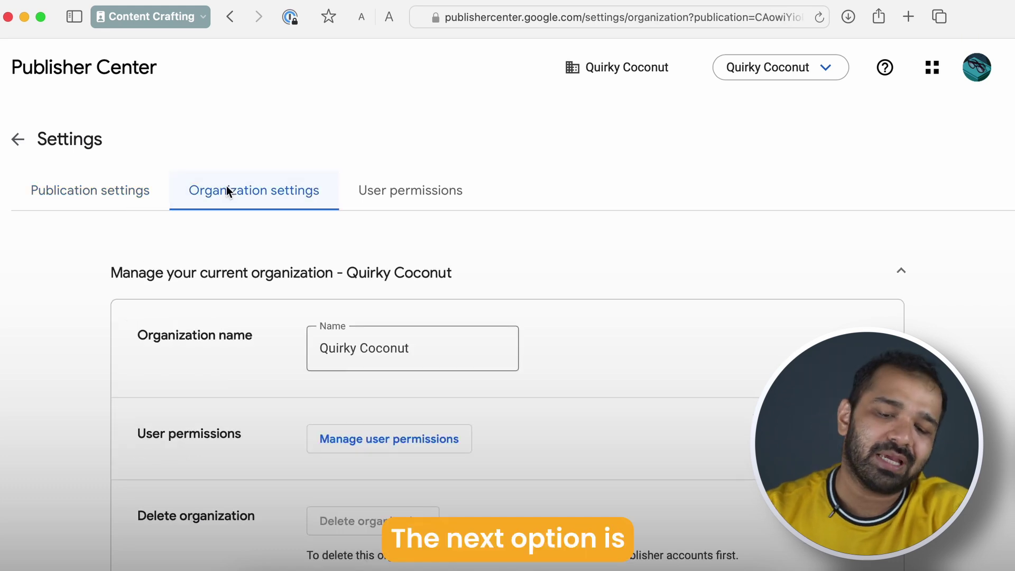
pyautogui.scroll(-2, 228, 192)
pyautogui.scroll(-1, 228, 192)
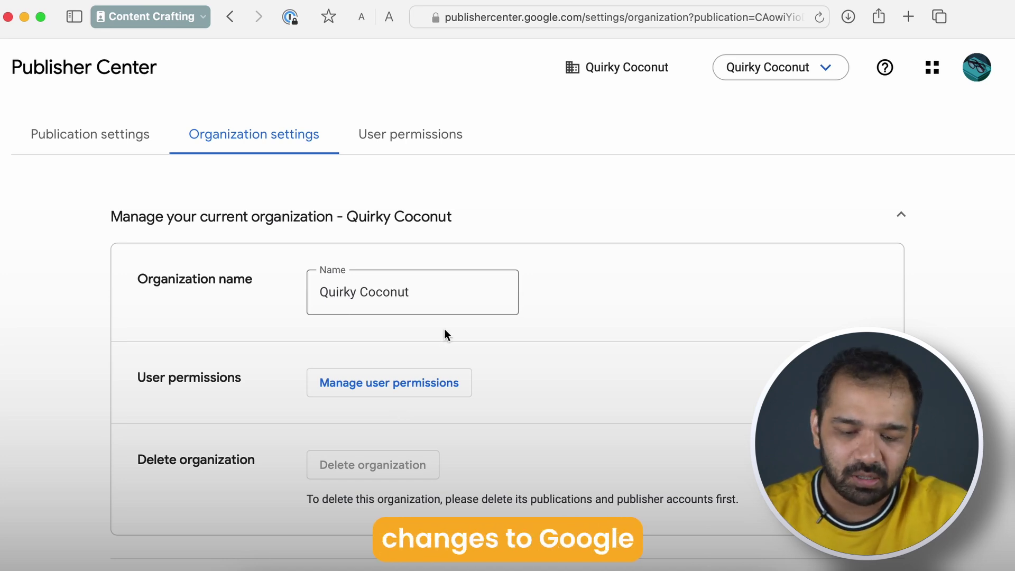
pyautogui.scroll(-1, 445, 330)
pyautogui.scroll(1, 444, 333)
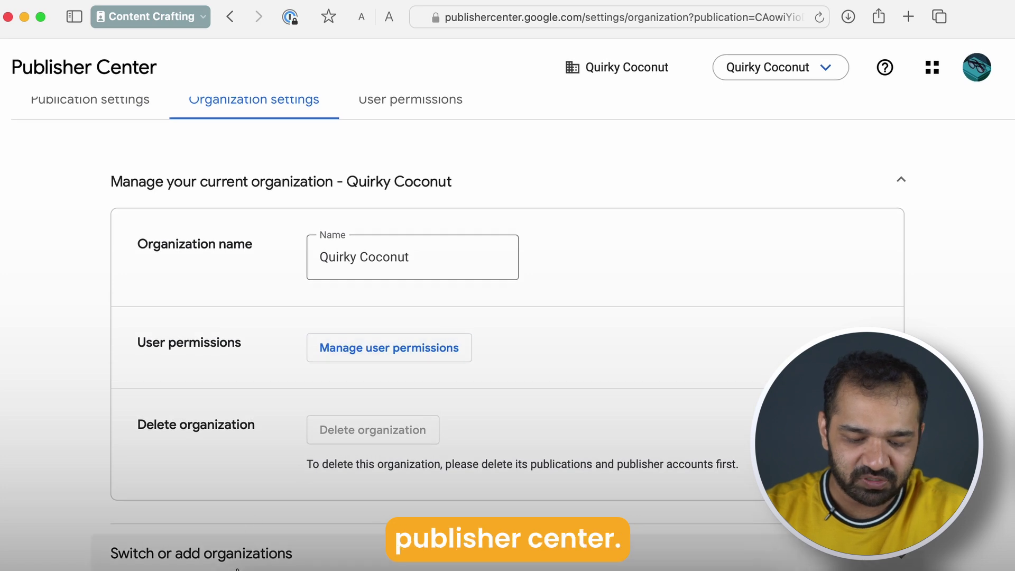
pyautogui.click(295, 552)
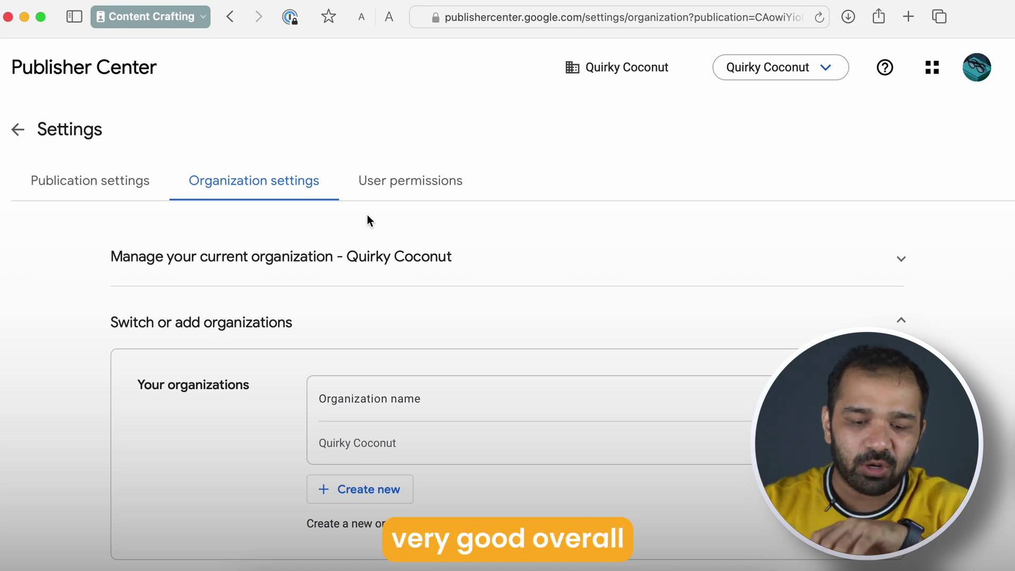
# Step: Review Quirky Coconut's user permissions, then return to the dashboard's Google News draft card
pyautogui.click(419, 181)
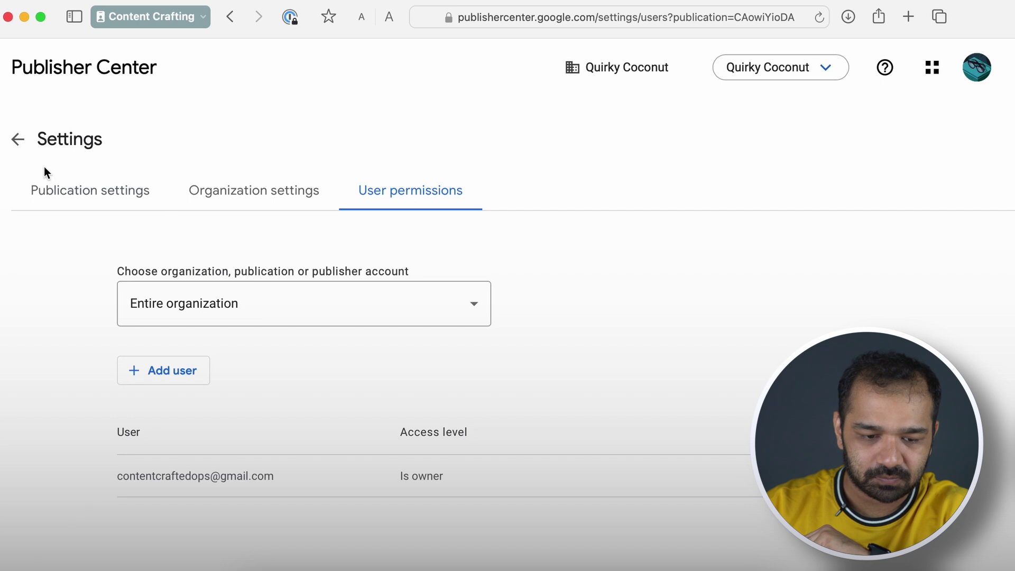
pyautogui.click(18, 139)
pyautogui.scroll(-3, 227, 289)
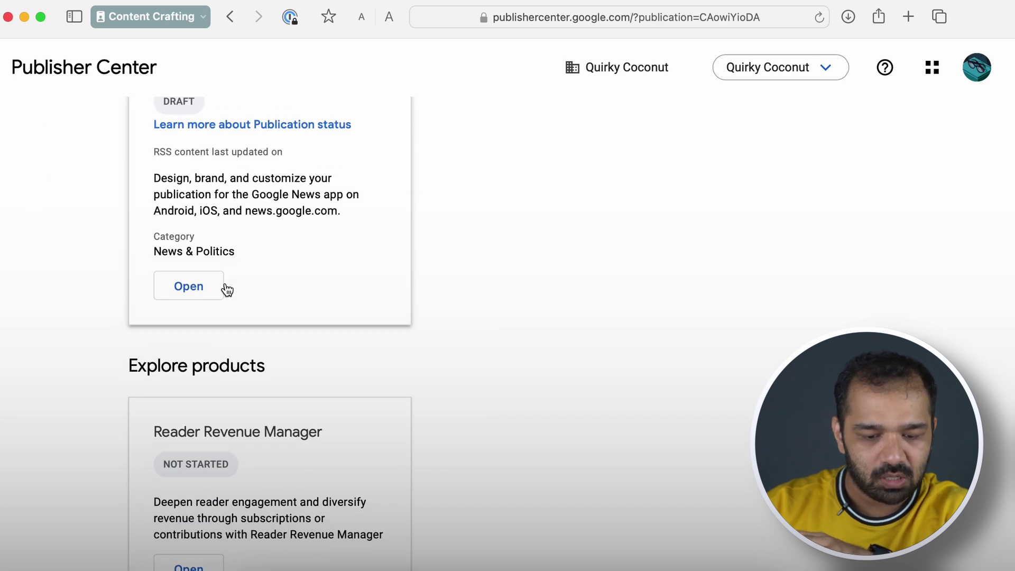
pyautogui.scroll(2, 228, 290)
pyautogui.scroll(-2, 228, 289)
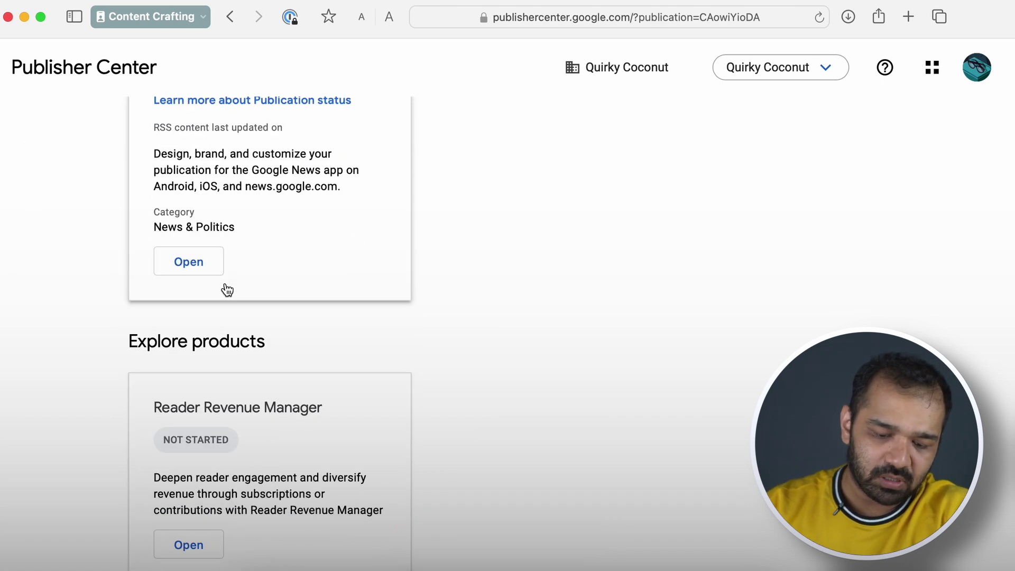
pyautogui.scroll(2, 228, 290)
pyautogui.scroll(1, 227, 289)
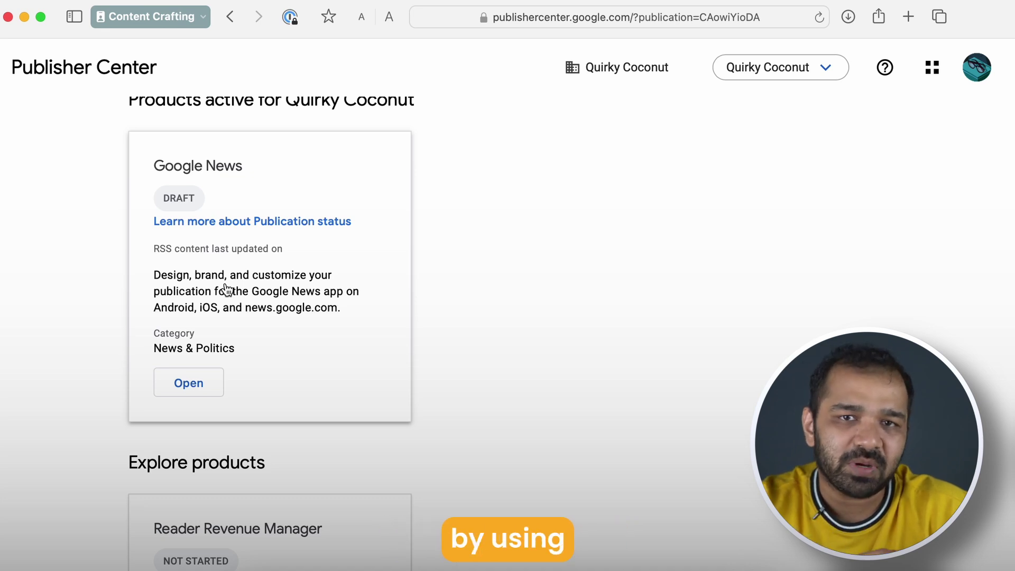
pyautogui.scroll(1, 226, 290)
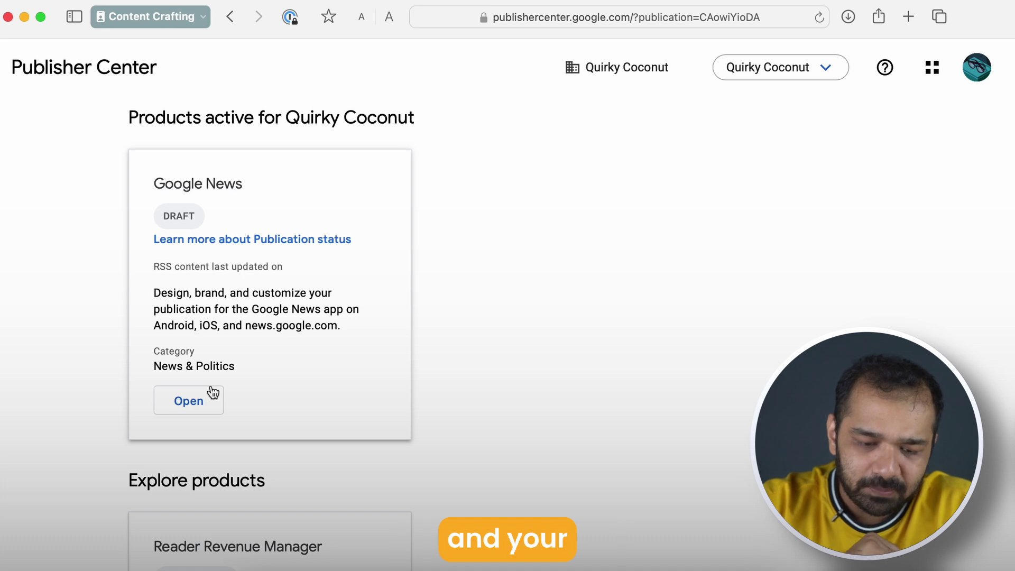
# Step: Open the Google News card's setup page and scroll back to its top
pyautogui.click(227, 185)
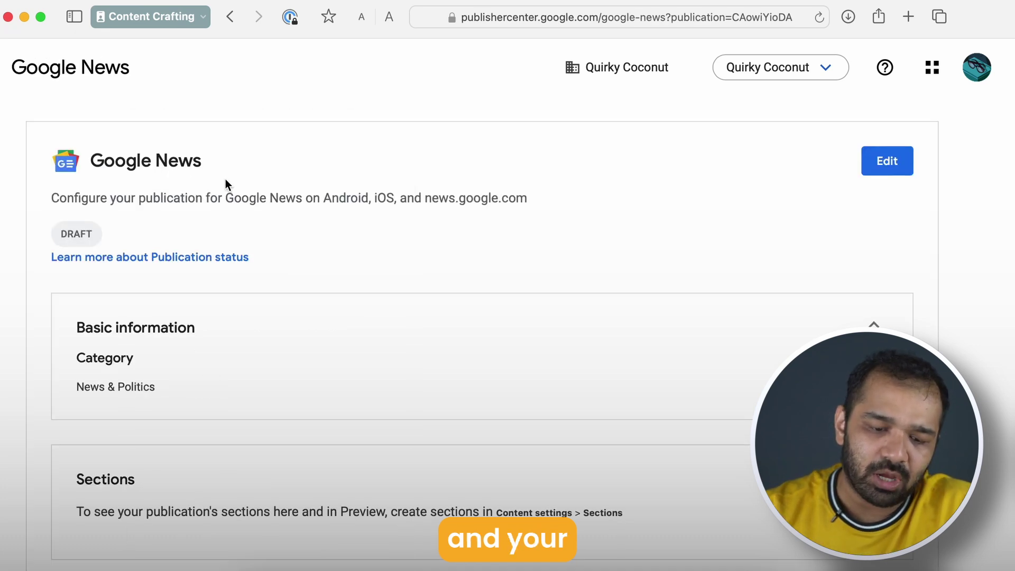
pyautogui.scroll(-5, 853, 150)
pyautogui.scroll(1, 853, 149)
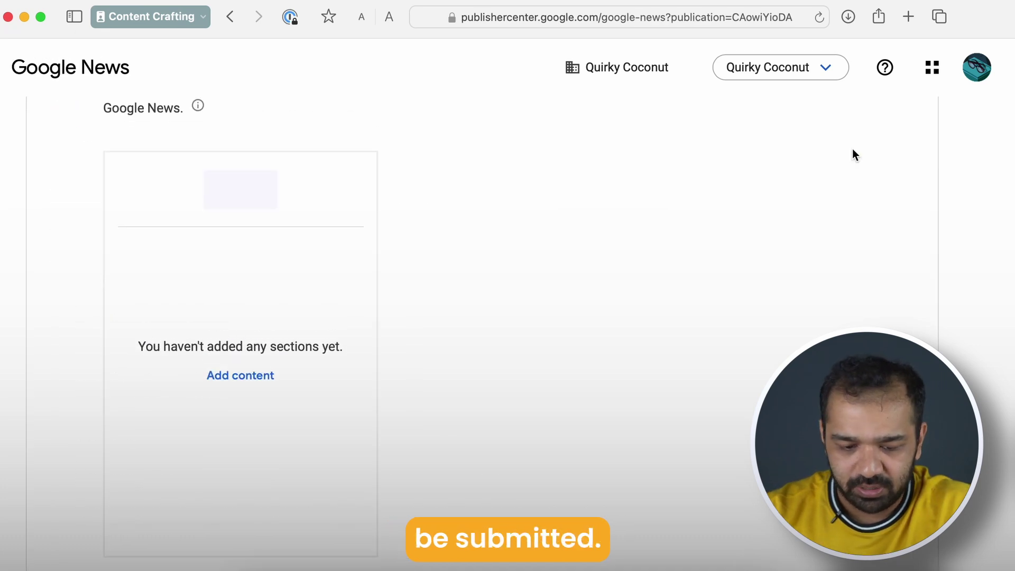
pyautogui.scroll(3, 852, 149)
pyautogui.scroll(4, 852, 149)
pyautogui.scroll(1, 852, 150)
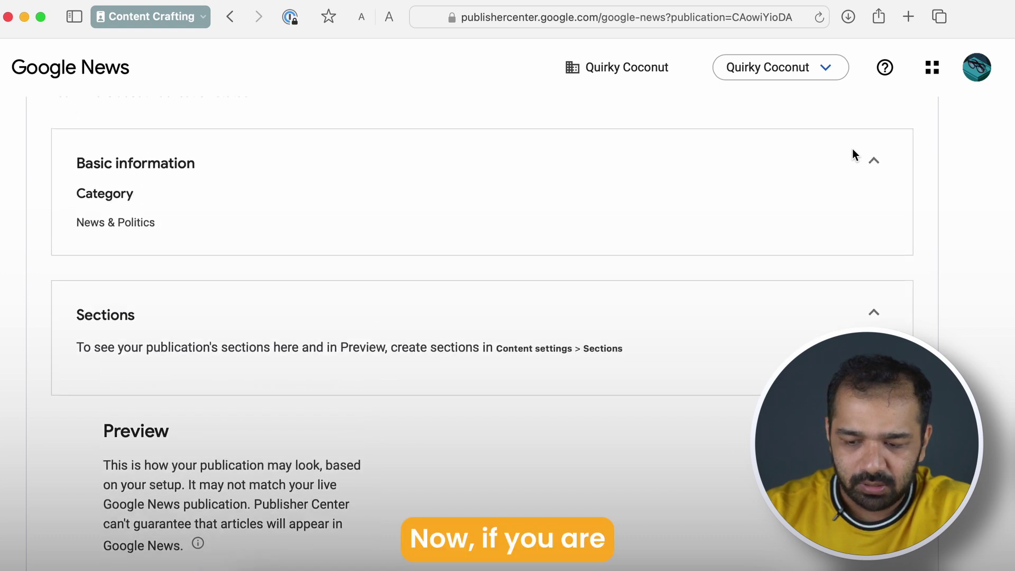
pyautogui.scroll(1, 835, 190)
pyautogui.scroll(3, 823, 223)
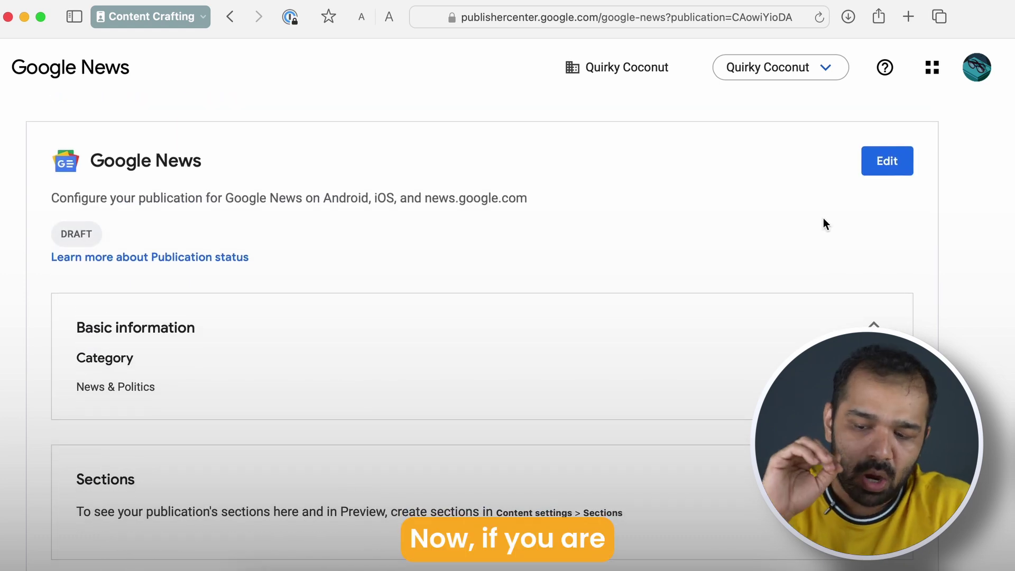